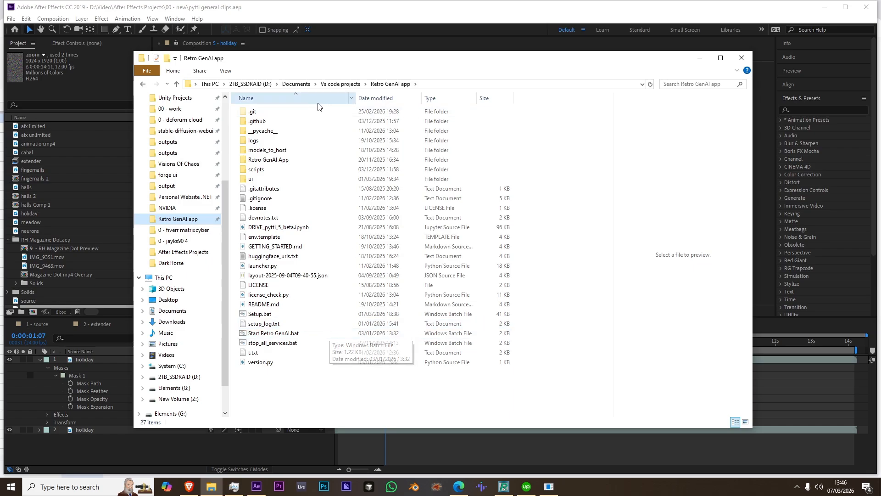
# Launch the Retro GenAI app by running Start Retro GenAI.bat from the Retro GenAI app folder
pyautogui.click(313, 120)
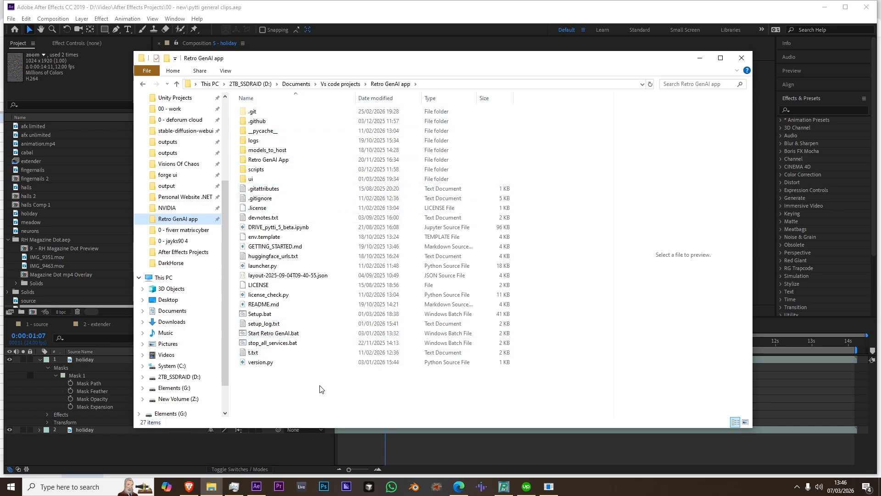
pyautogui.moveTo(320, 386); pyautogui.dragTo(296, 406)
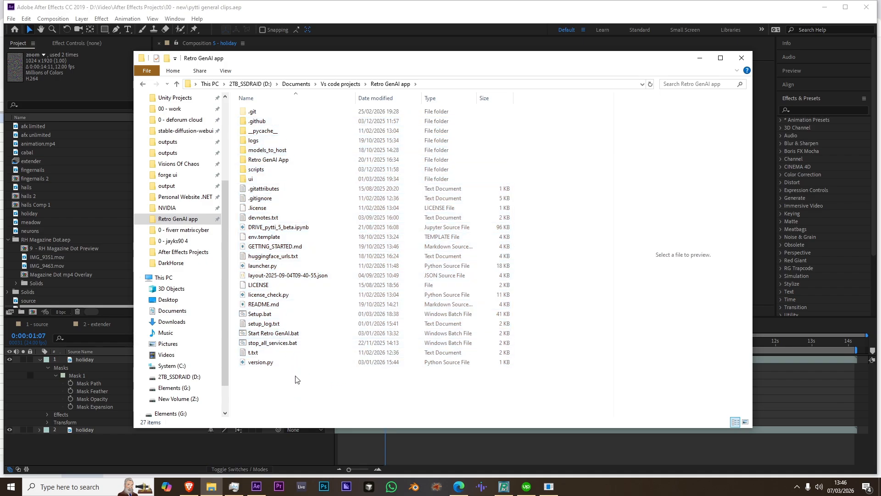
pyautogui.click(288, 337)
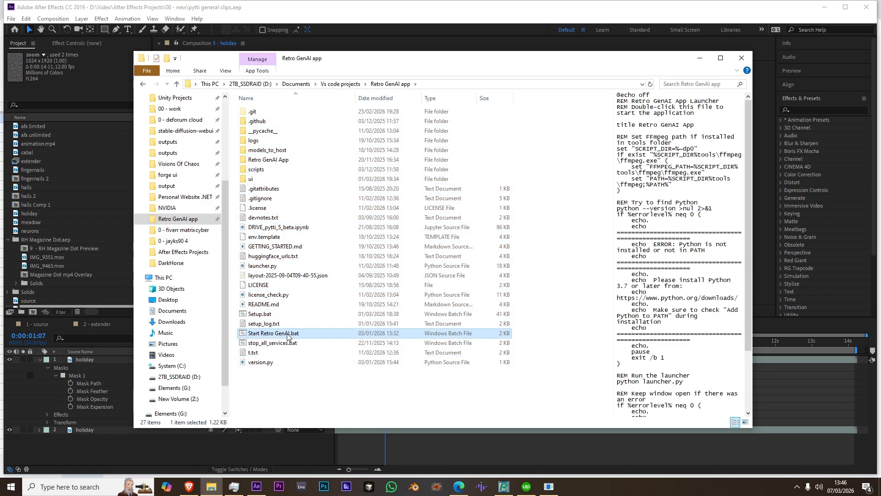
pyautogui.doubleClick(288, 334)
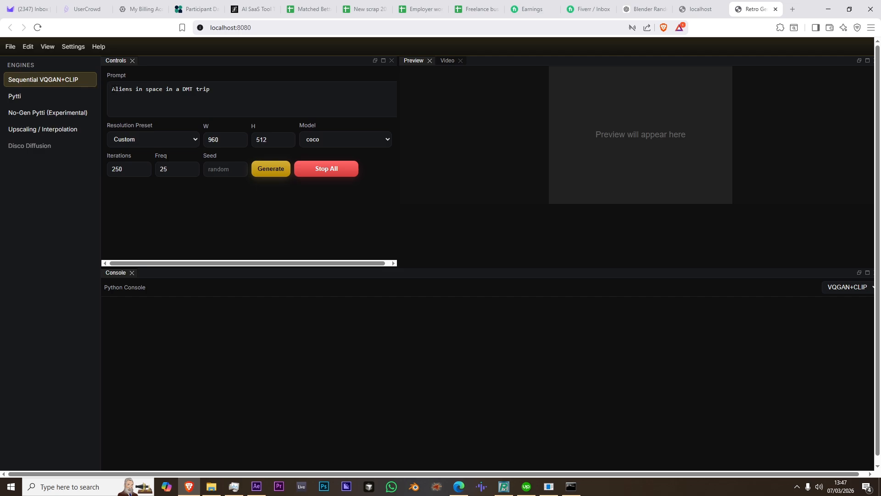
# View the Upscaling / Interpolation controls and switch the engine to Pytti
pyautogui.moveTo(113, 88)
pyautogui.mouseDown()
pyautogui.moveTo(211, 88)
pyautogui.moveTo(115, 89)
pyautogui.mouseUp()
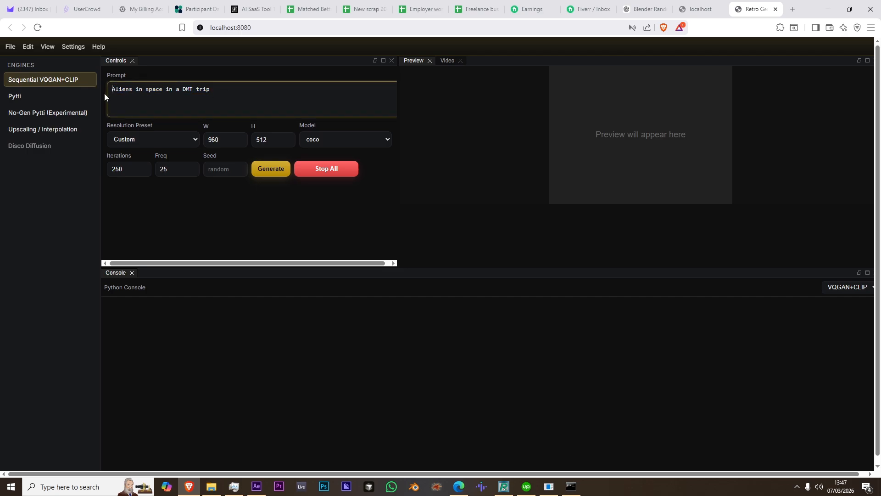
pyautogui.moveTo(112, 89)
pyautogui.mouseDown()
pyautogui.moveTo(211, 89)
pyautogui.moveTo(98, 93)
pyautogui.mouseUp()
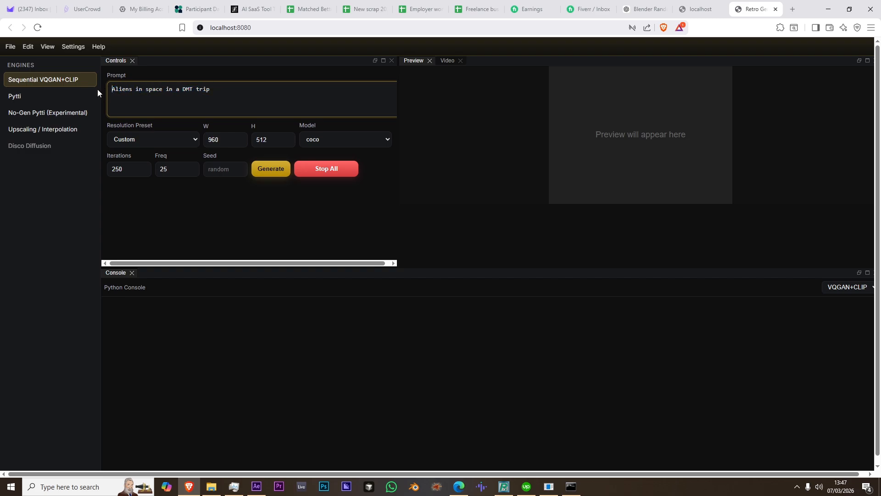
pyautogui.click(69, 133)
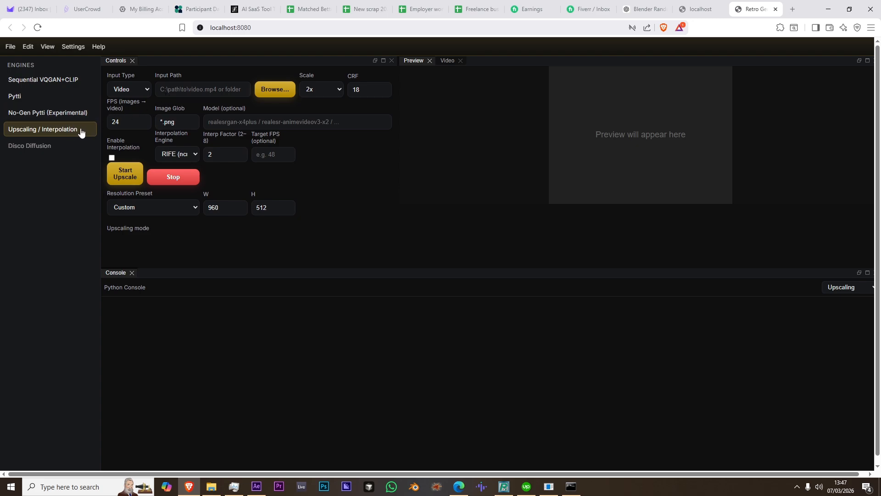
pyautogui.click(61, 95)
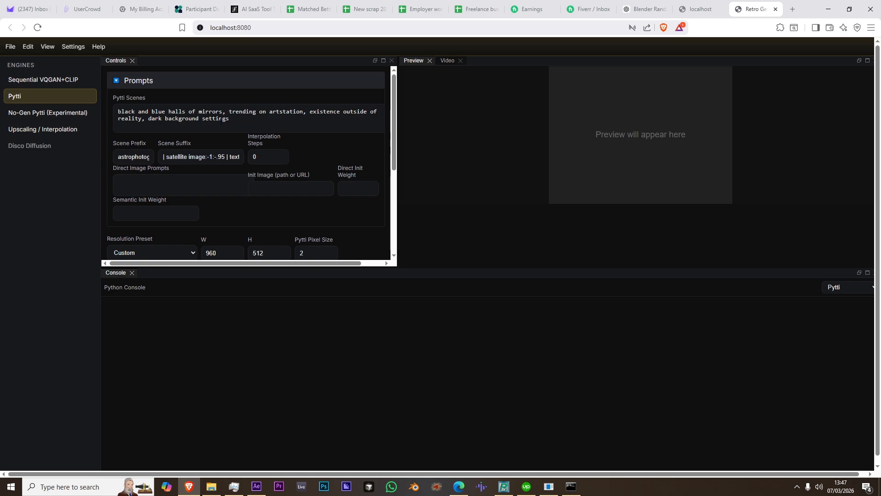
# Collapse the Prompts section and look over the Pytti control sections and the resolution preset list
pyautogui.moveTo(238, 120)
pyautogui.mouseDown()
pyautogui.moveTo(119, 118)
pyautogui.moveTo(232, 122)
pyautogui.mouseUp()
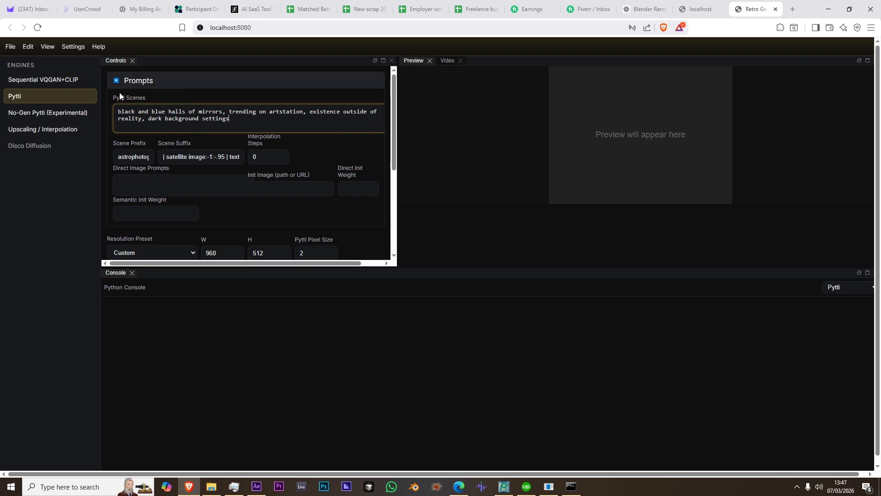
pyautogui.click(163, 82)
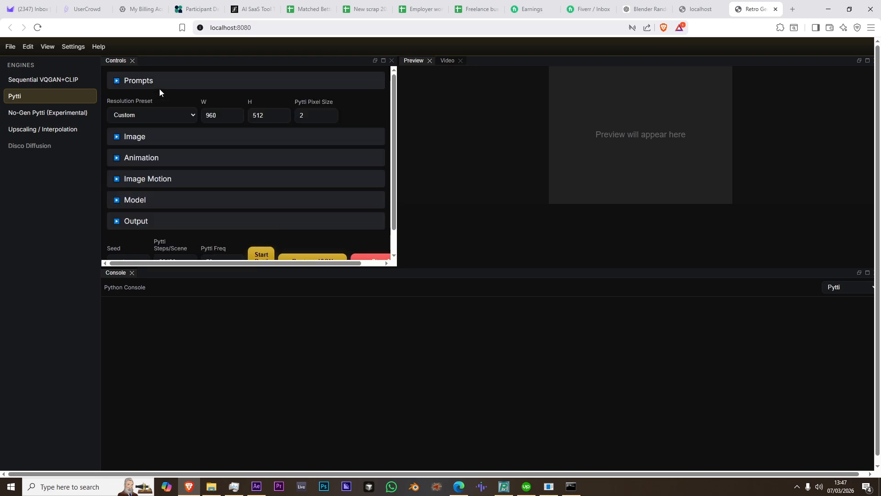
pyautogui.click(164, 87)
pyautogui.click(164, 87)
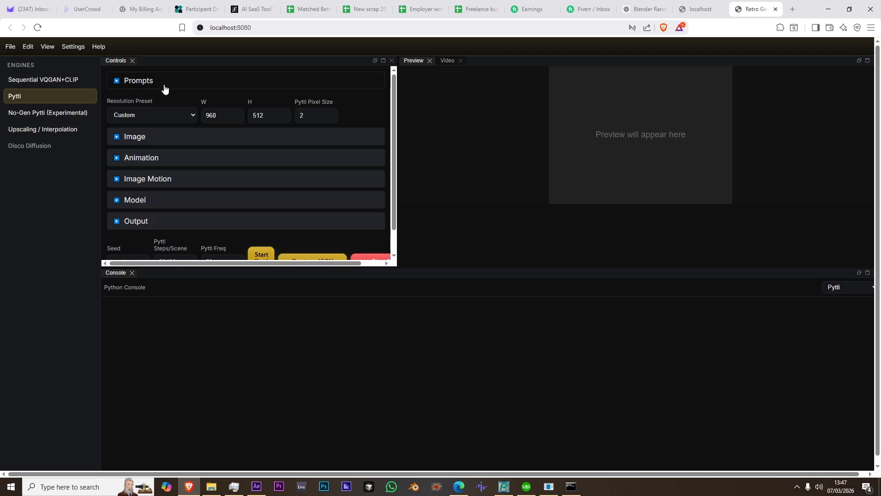
pyautogui.scroll(-1, 167, 201)
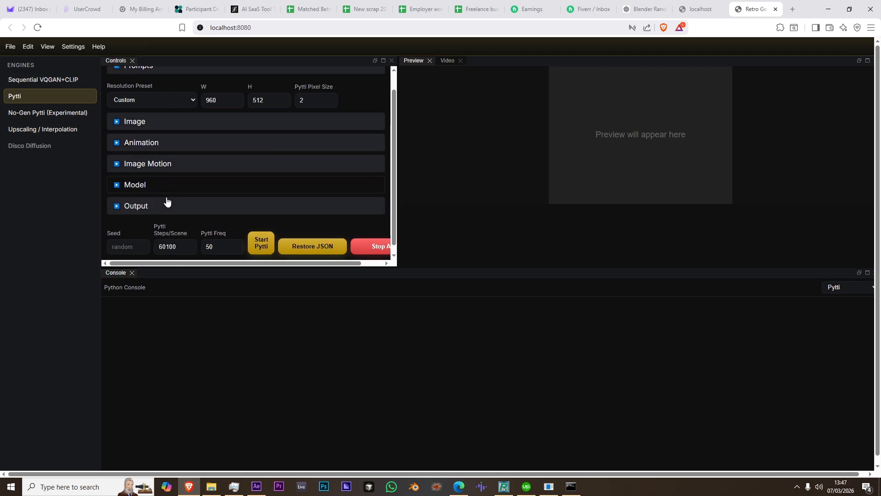
pyautogui.scroll(1, 168, 183)
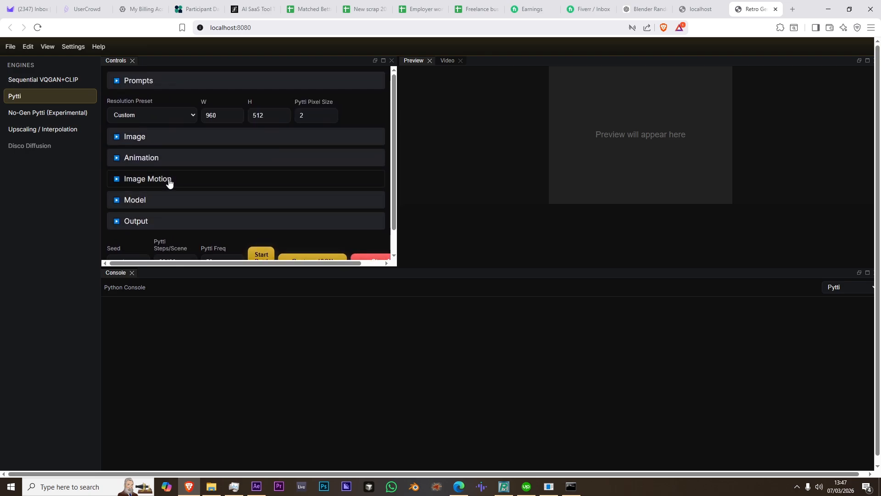
pyautogui.click(177, 114)
pyautogui.click(178, 113)
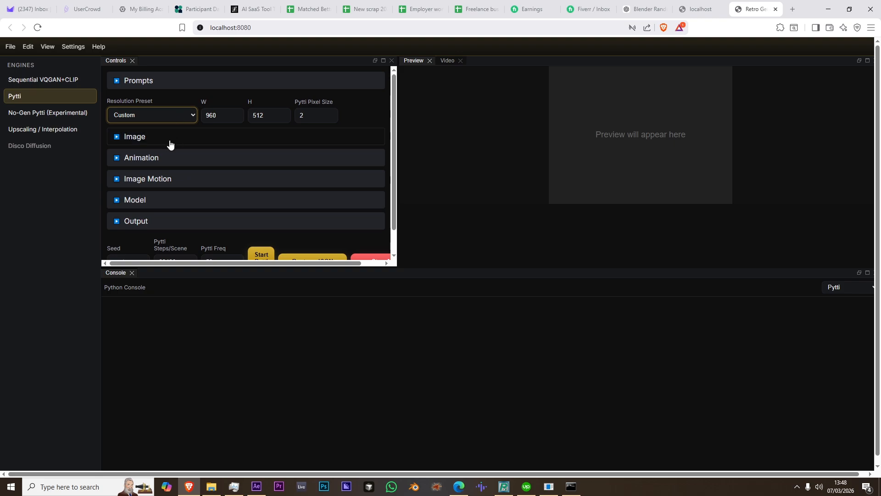
pyautogui.click(548, 487)
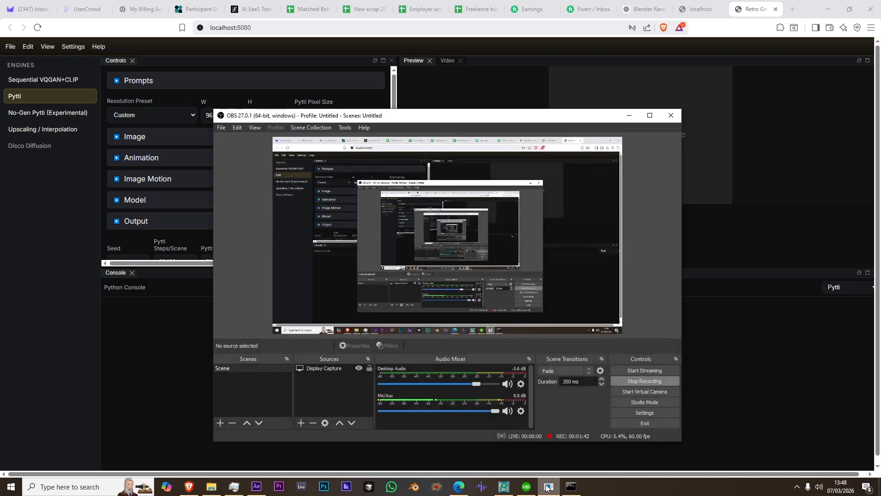
pyautogui.click(549, 487)
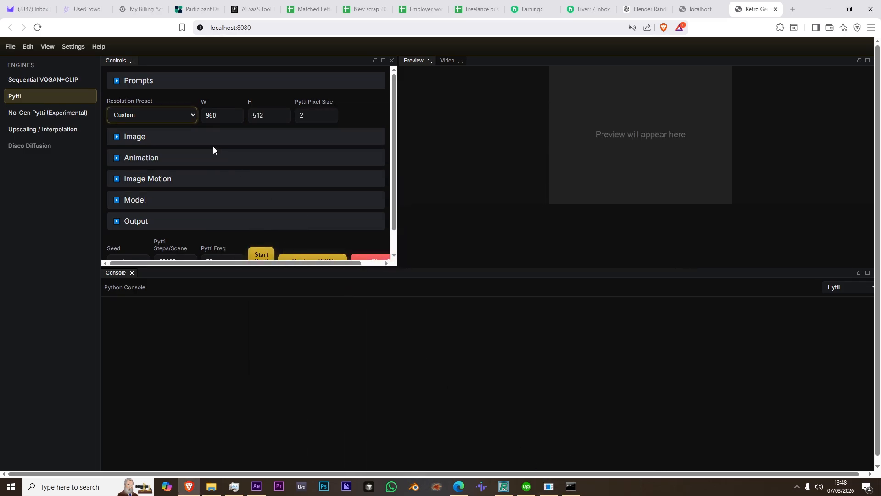
pyautogui.scroll(-1, 215, 152)
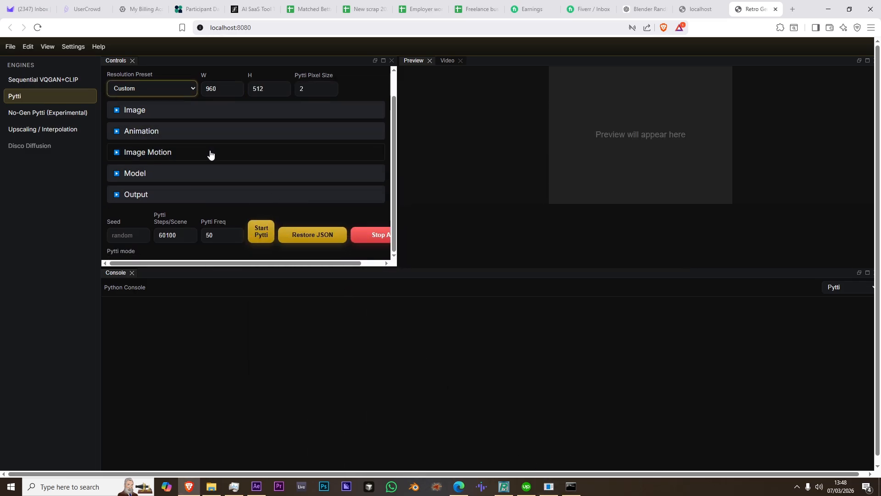
pyautogui.scroll(1, 210, 154)
# Expand the Prompts section and clear both the Scene Prefix and the Scene Suffix
pyautogui.click(167, 83)
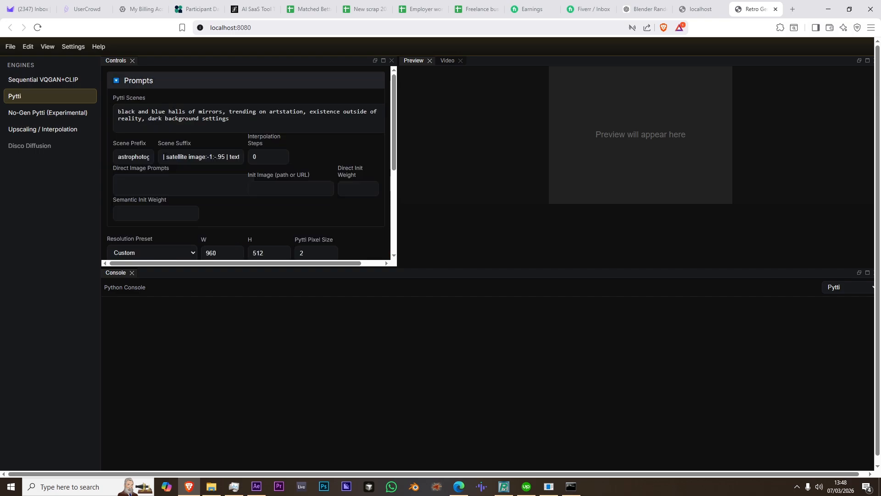
pyautogui.doubleClick(142, 155)
pyautogui.press('BackSpace')
pyautogui.tripleClick(188, 155)
pyautogui.press('BackSpace')
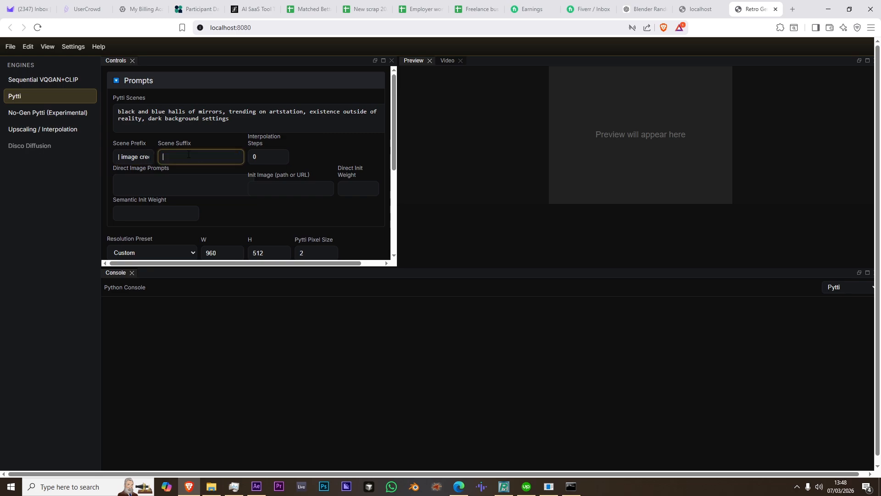
pyautogui.tripleClick(134, 156)
pyautogui.press('BackSpace')
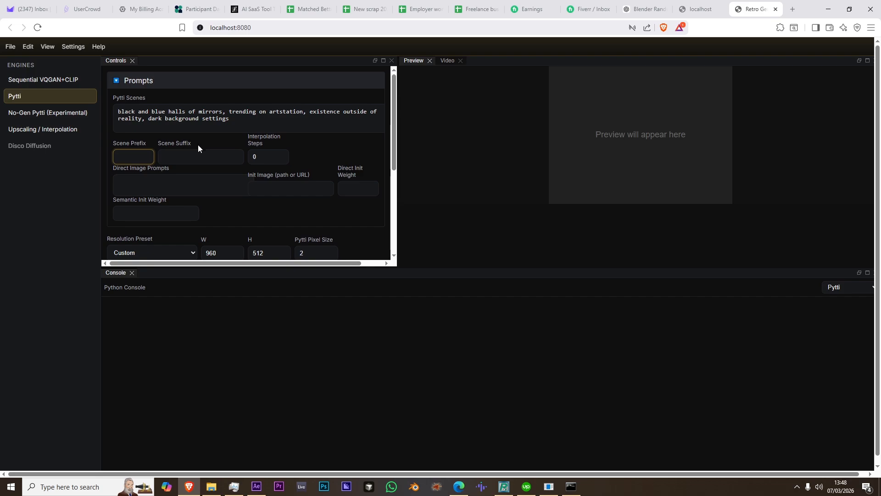
# Examine the Pytti Scenes prompt, including its "trending on artstation" phrase, and the description of Interpolation Steps
pyautogui.moveTo(121, 111); pyautogui.dragTo(267, 119)
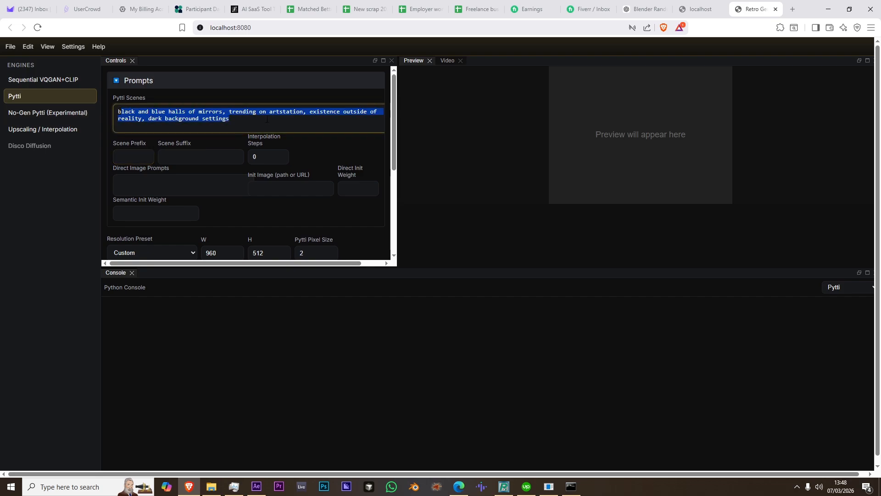
pyautogui.click(264, 156)
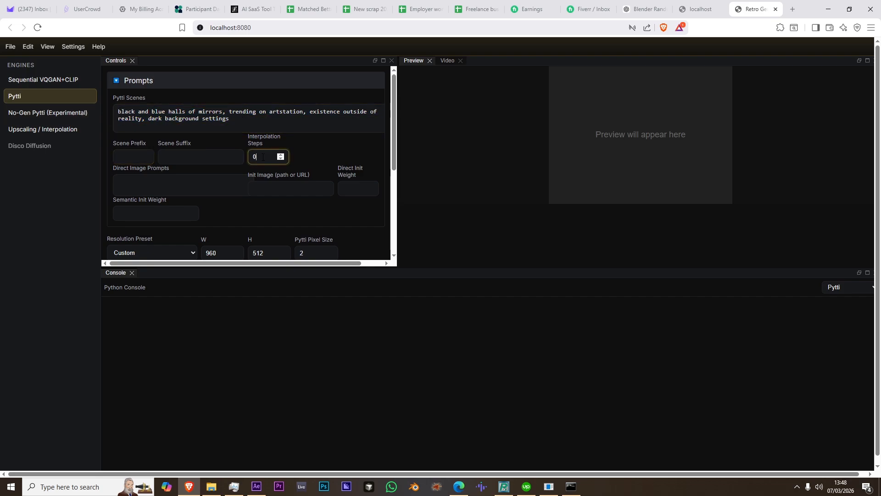
pyautogui.moveTo(238, 121); pyautogui.dragTo(97, 104)
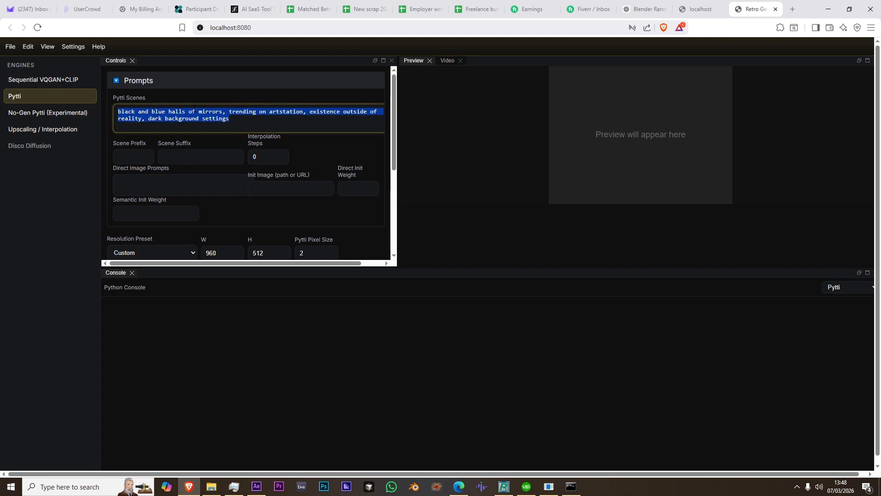
pyautogui.click(185, 118)
pyautogui.moveTo(119, 111); pyautogui.dragTo(238, 122)
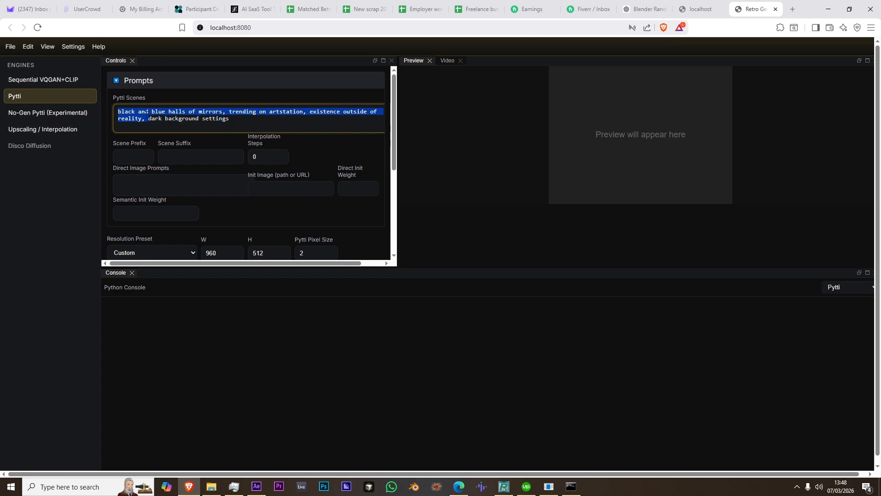
pyautogui.moveTo(118, 112); pyautogui.dragTo(240, 119)
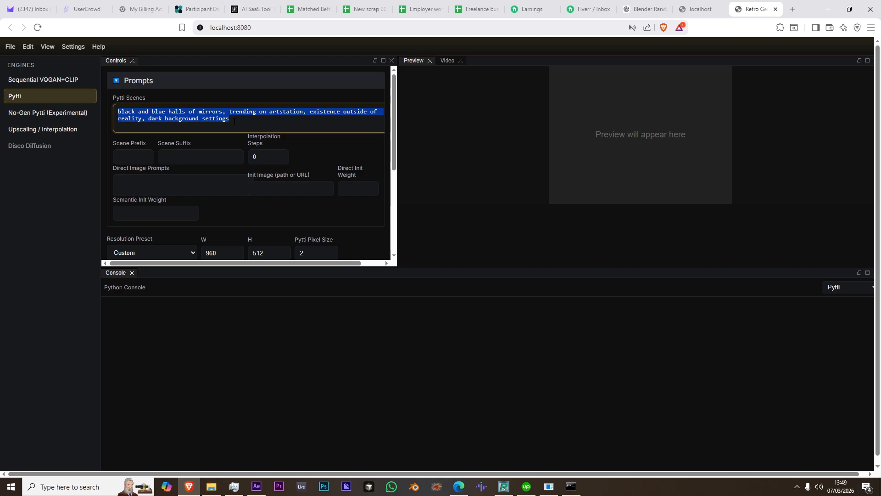
pyautogui.click(235, 122)
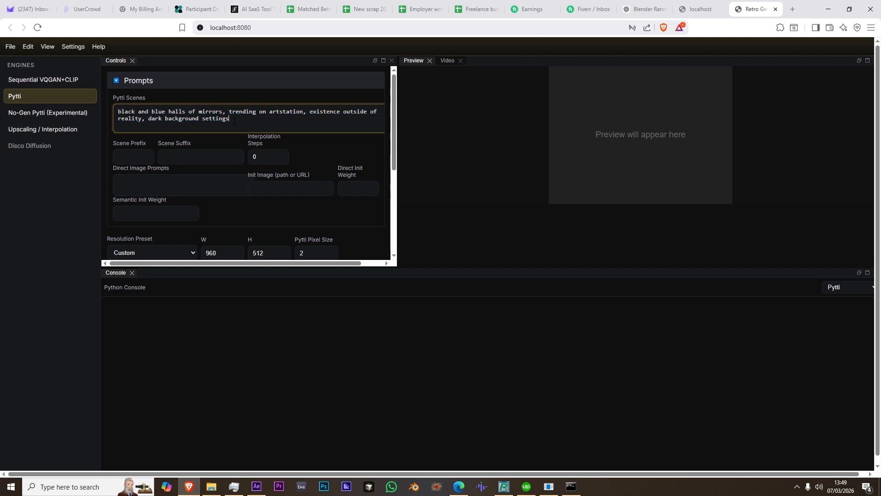
pyautogui.hotkey('ctrl', 'a')
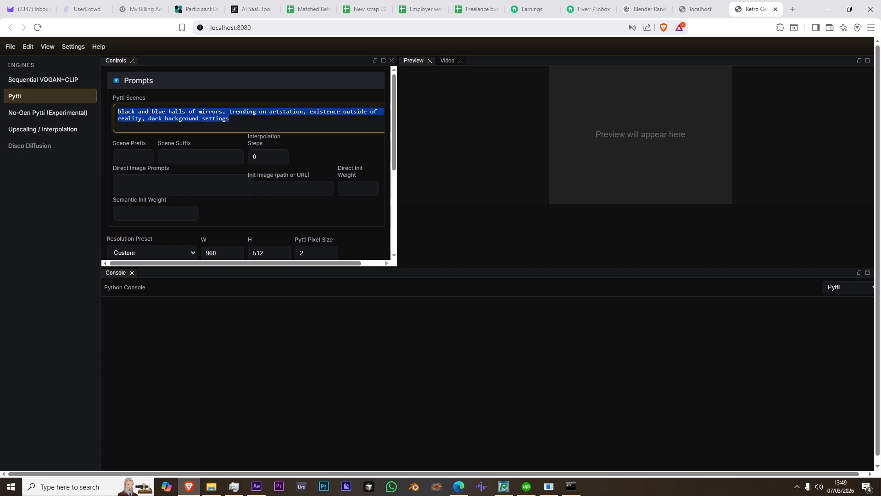
pyautogui.click(233, 127)
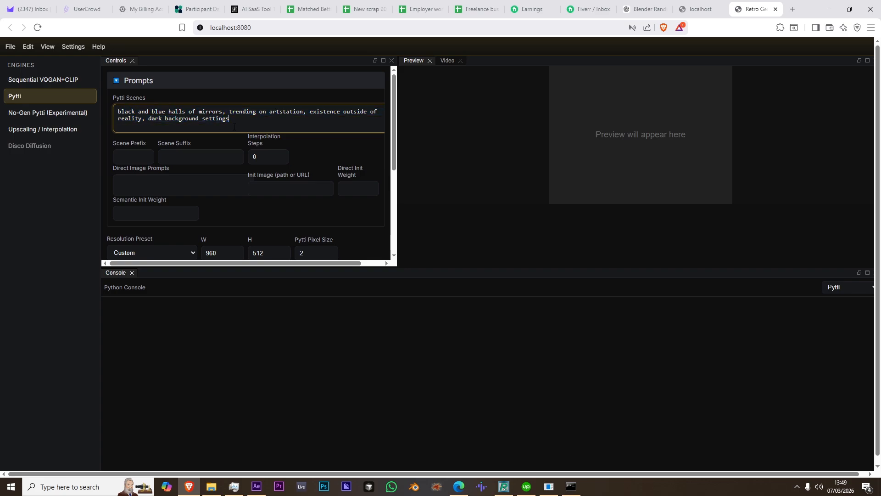
pyautogui.hotkey('ctrl', 'shift', 'Left')
pyautogui.hotkey('ctrl', 'shift', 'Left')
pyautogui.hotkey('ctrl', 'a')
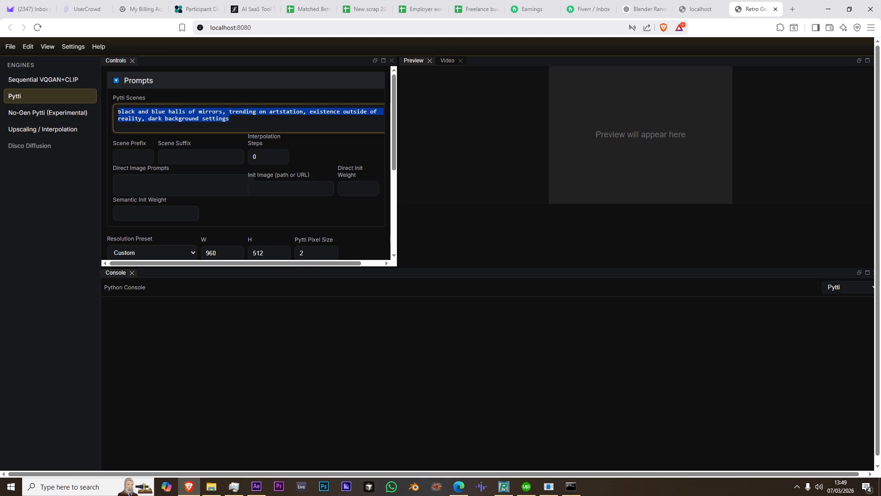
pyautogui.moveTo(118, 113); pyautogui.dragTo(229, 124)
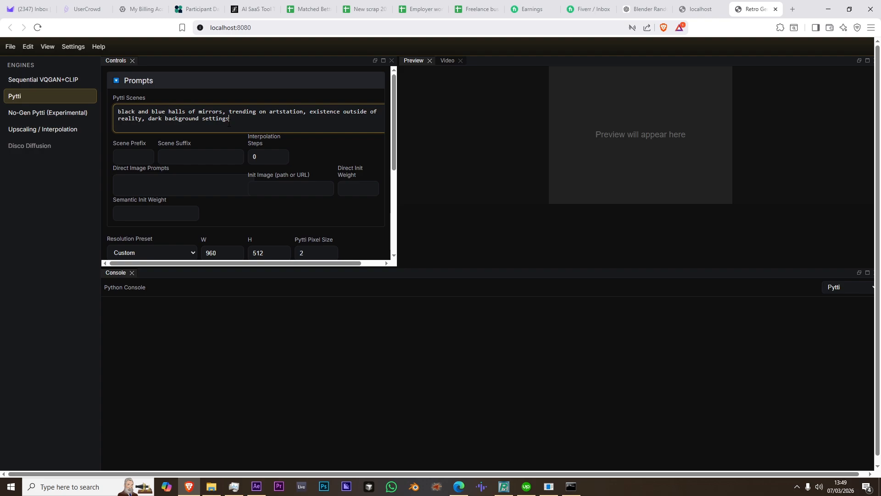
pyautogui.moveTo(229, 123); pyautogui.dragTo(118, 112)
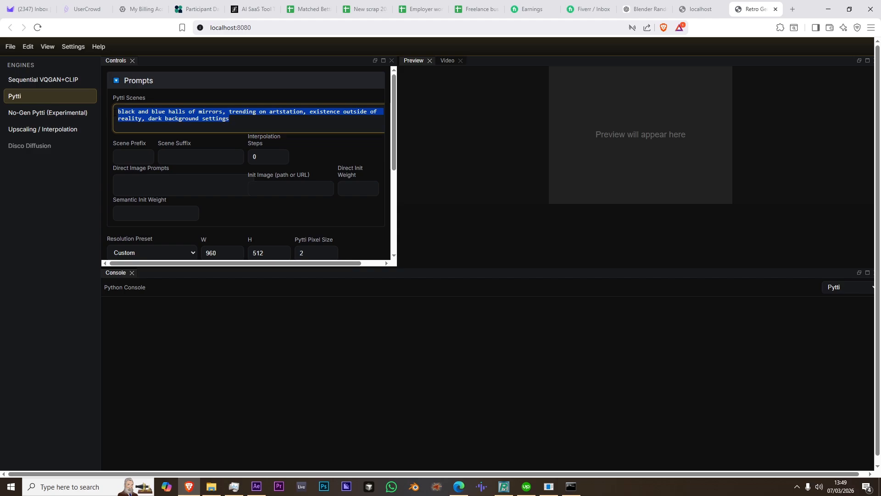
pyautogui.moveTo(118, 112); pyautogui.dragTo(229, 121)
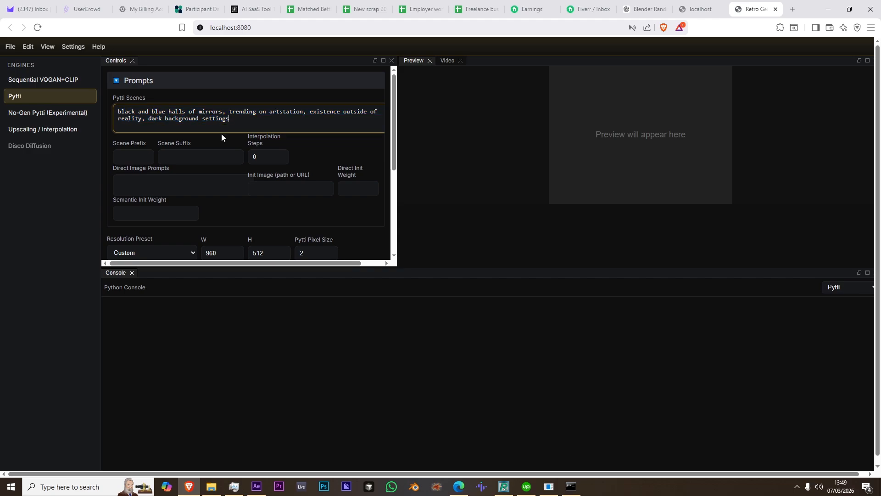
pyautogui.moveTo(229, 112); pyautogui.dragTo(303, 111)
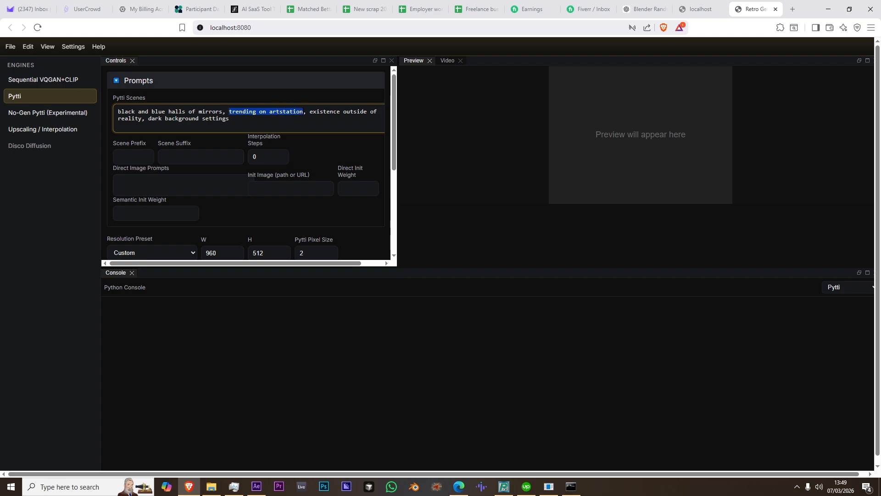
pyautogui.click(288, 121)
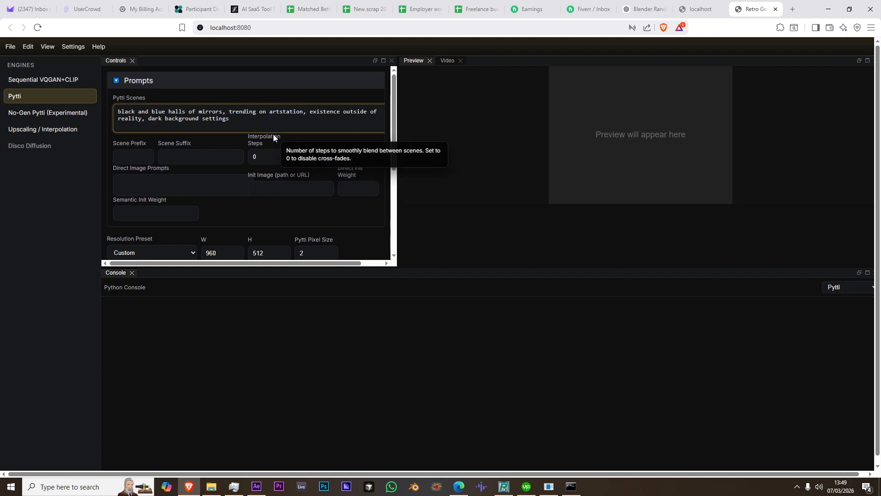
pyautogui.scroll(-1, 273, 135)
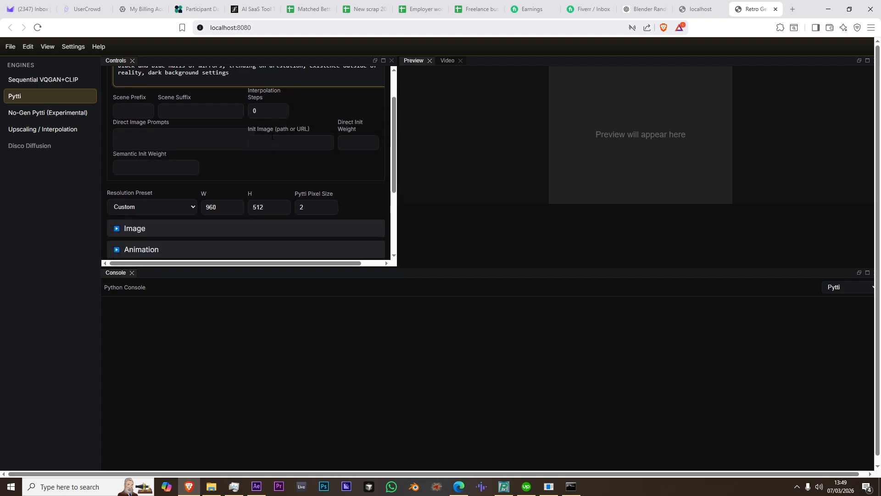
# Set the custom output resolution to a width of 512 and a height of 960
pyautogui.scroll(-1, 222, 194)
pyautogui.doubleClick(211, 161)
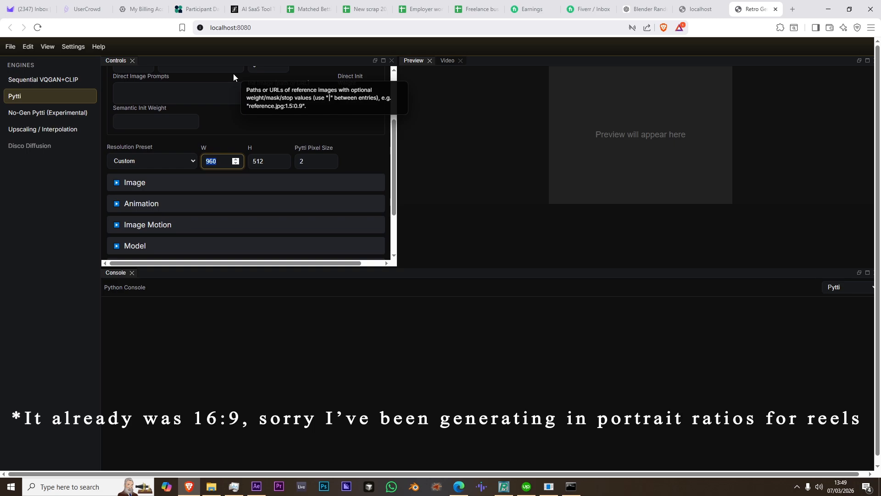
pyautogui.write('512')
pyautogui.press('Tab')
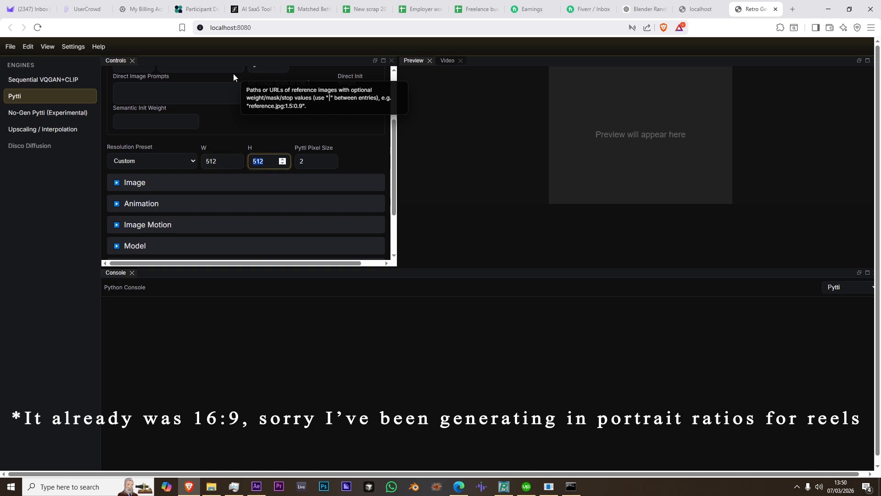
pyautogui.write('960')
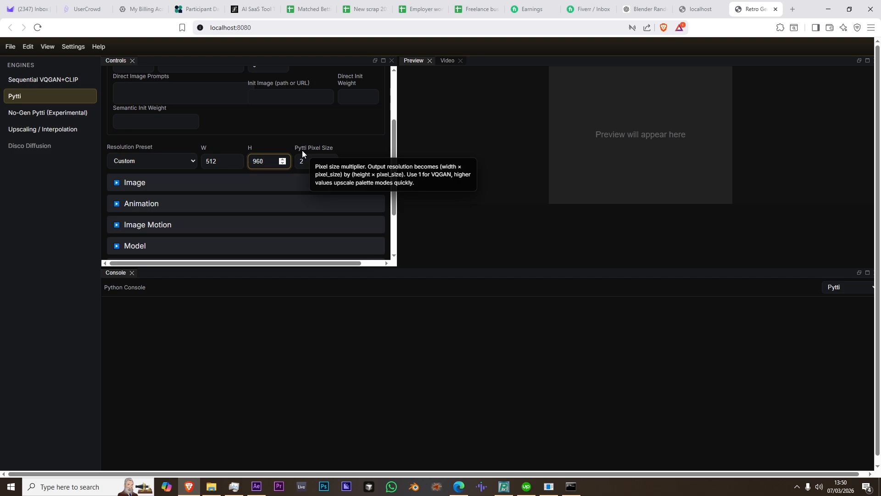
pyautogui.press('Tab')
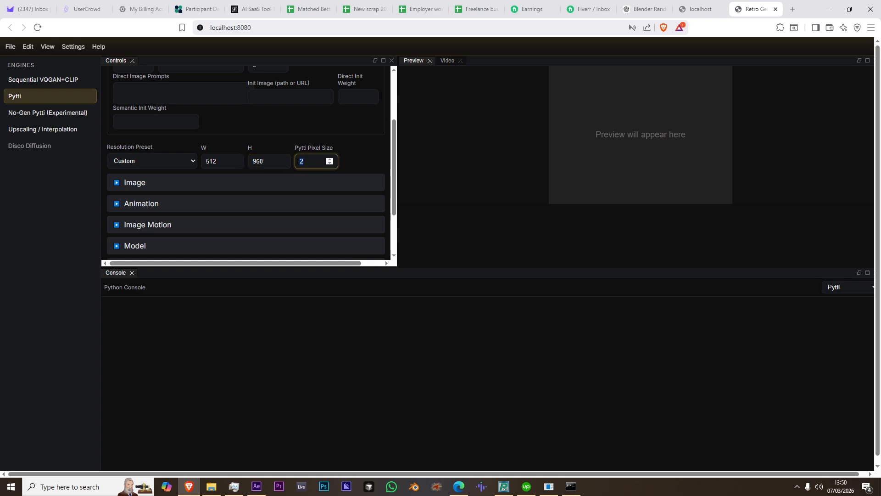
pyautogui.doubleClick(223, 162)
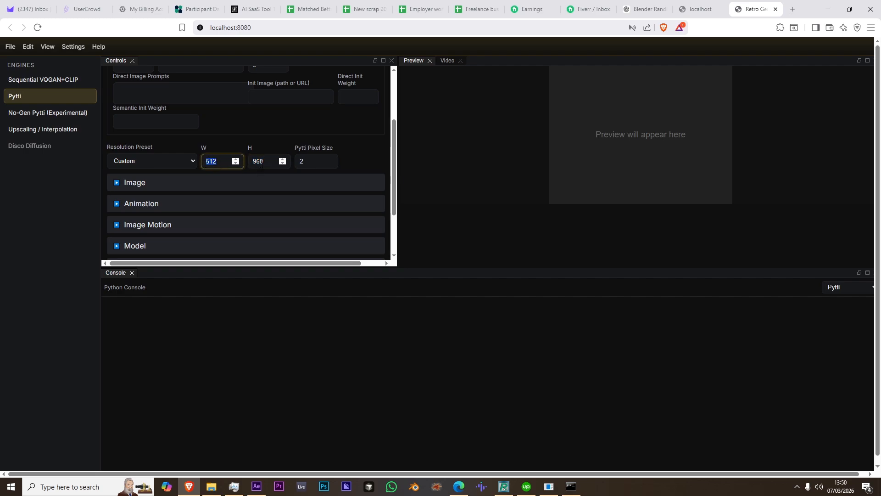
# Expand the Image section, review the image model choices, keeping Unlimited Palette, and check the VQGAN model selection
pyautogui.click(258, 180)
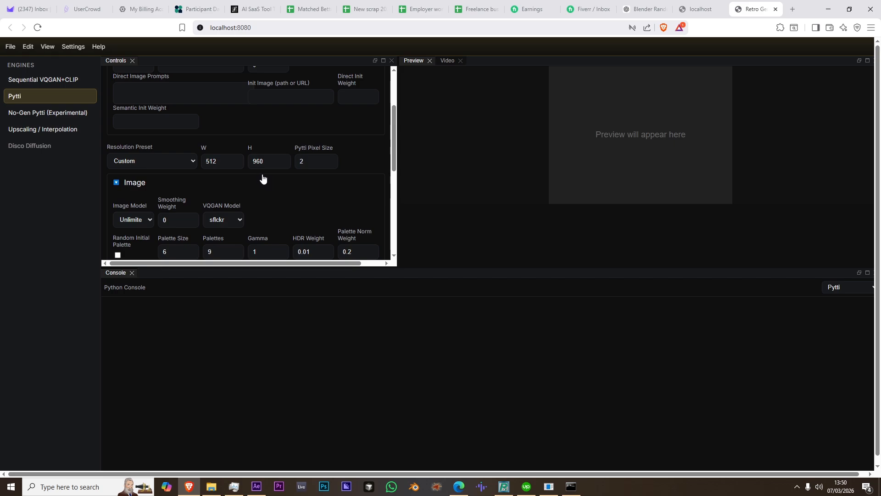
pyautogui.scroll(-1, 263, 178)
pyautogui.scroll(-1, 215, 174)
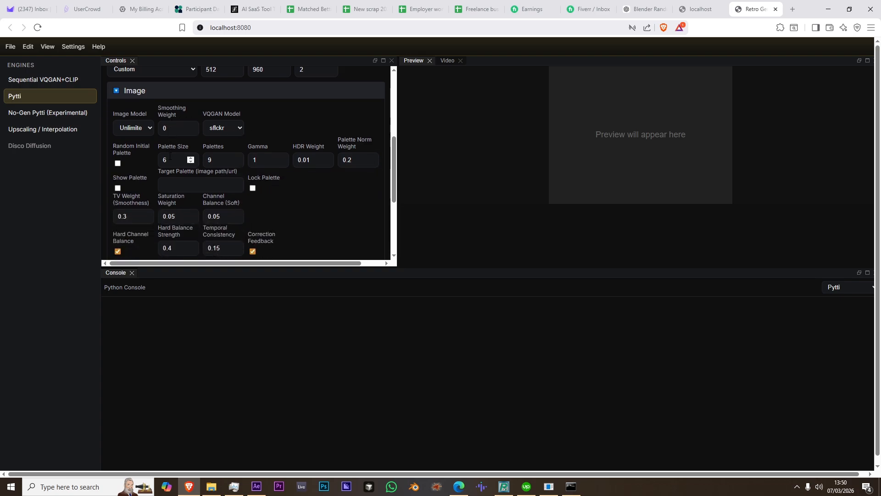
pyautogui.click(142, 129)
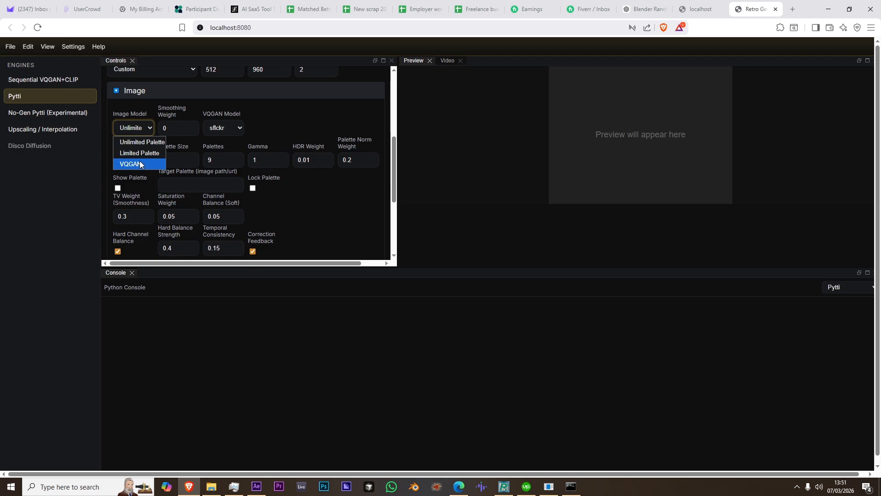
pyautogui.click(138, 144)
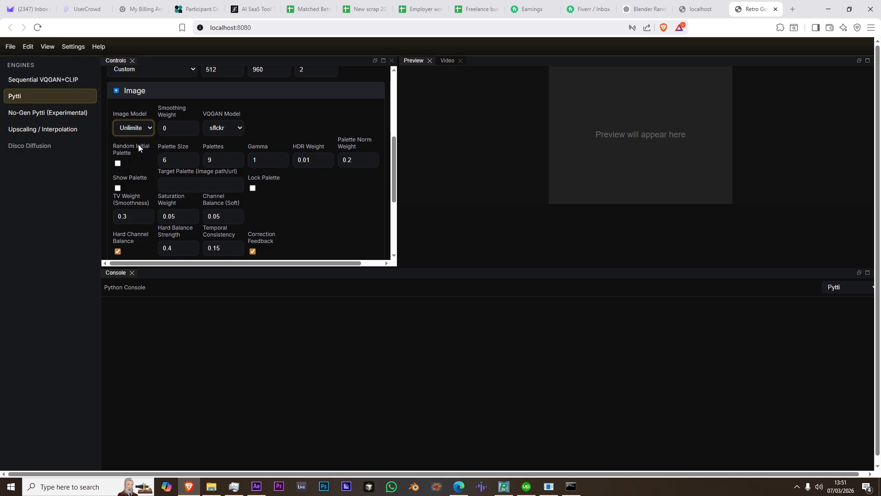
pyautogui.click(221, 130)
pyautogui.click(221, 130)
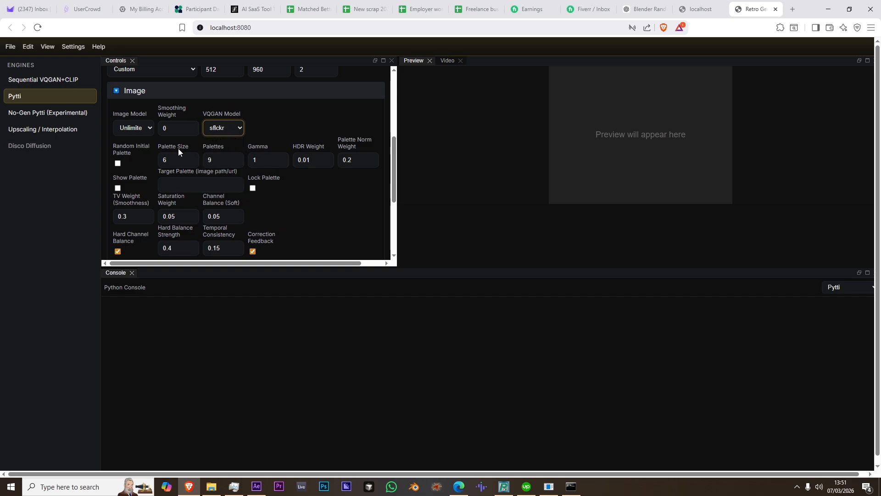
# Examine the palette, weight and channel balance settings in the Image section, and collapse the section
pyautogui.scroll(-1, 178, 148)
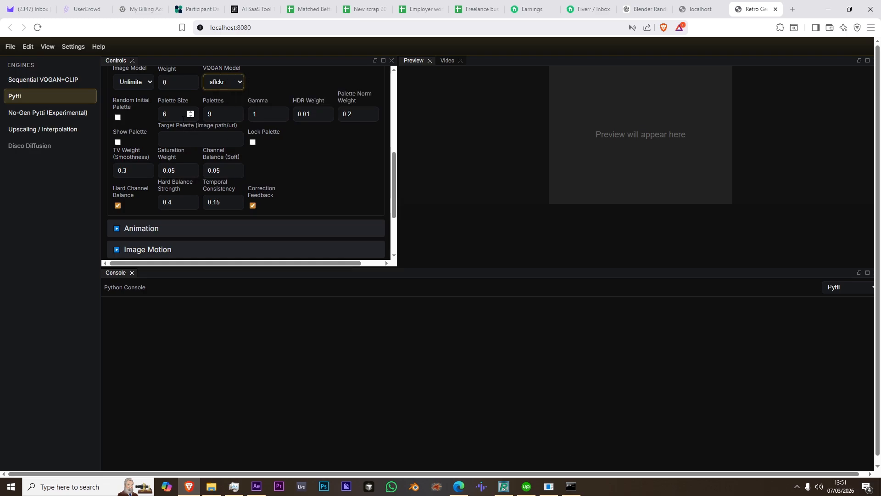
pyautogui.moveTo(172, 102)
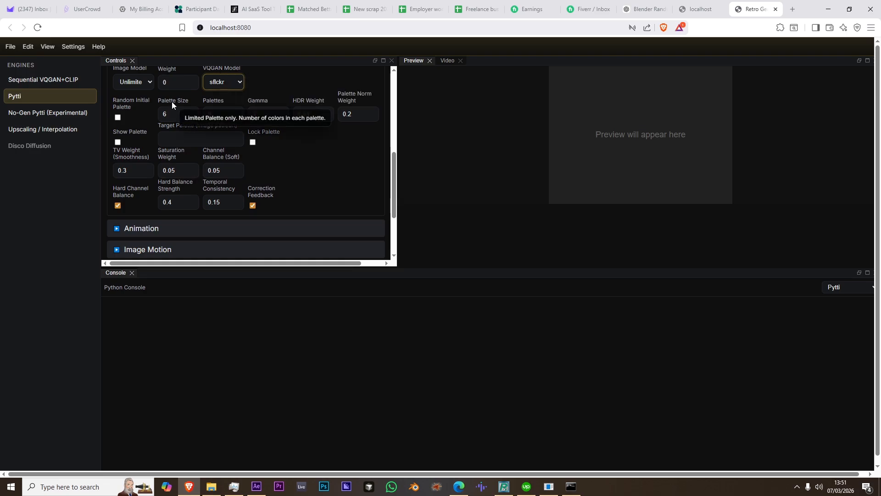
pyautogui.scroll(1, 212, 188)
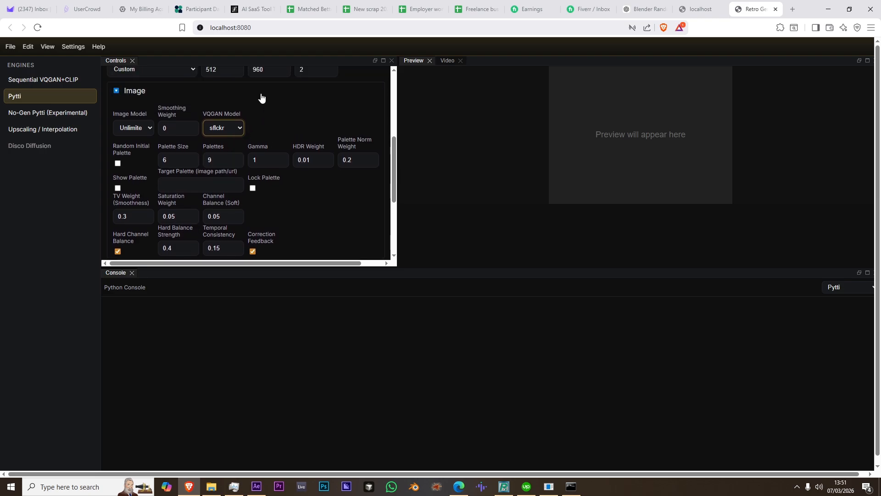
pyautogui.scroll(-1, 261, 98)
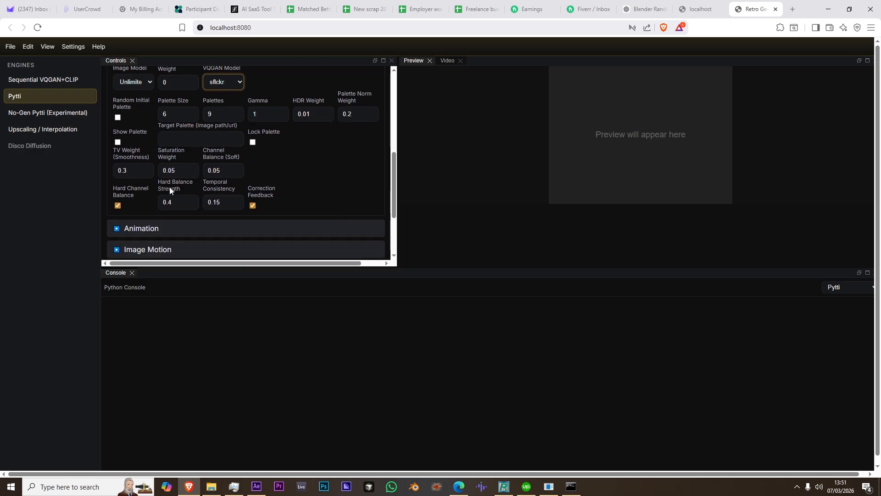
pyautogui.scroll(1, 213, 174)
pyautogui.click(210, 101)
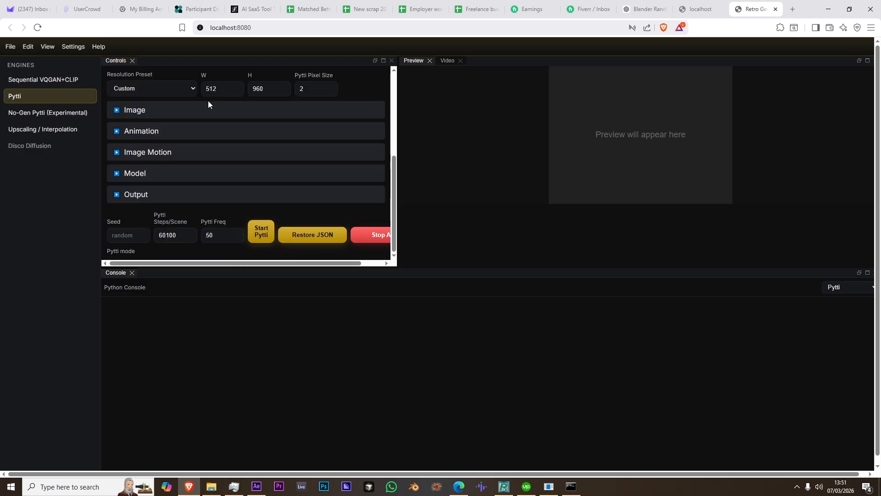
pyautogui.click(205, 106)
pyautogui.scroll(-1, 189, 137)
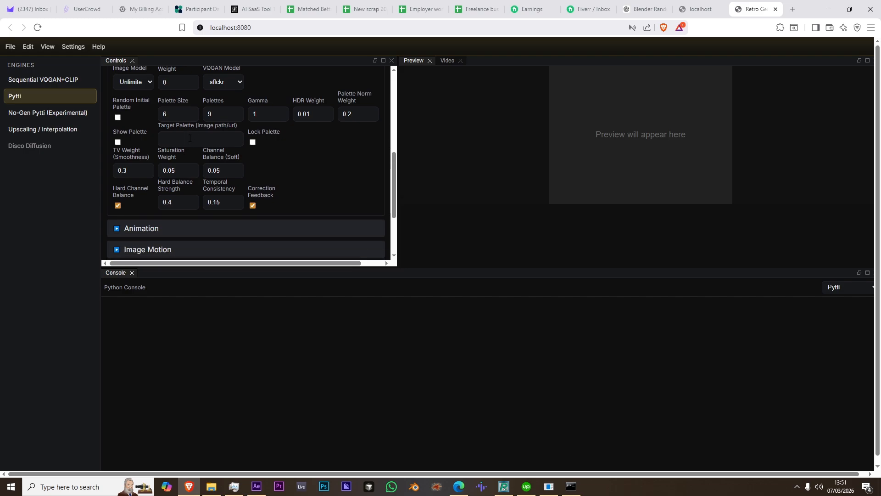
pyautogui.scroll(1, 190, 138)
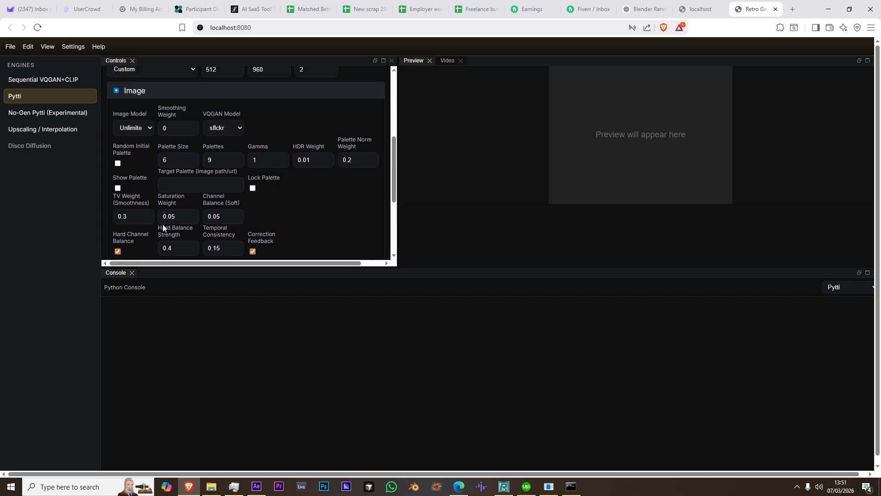
pyautogui.click(187, 92)
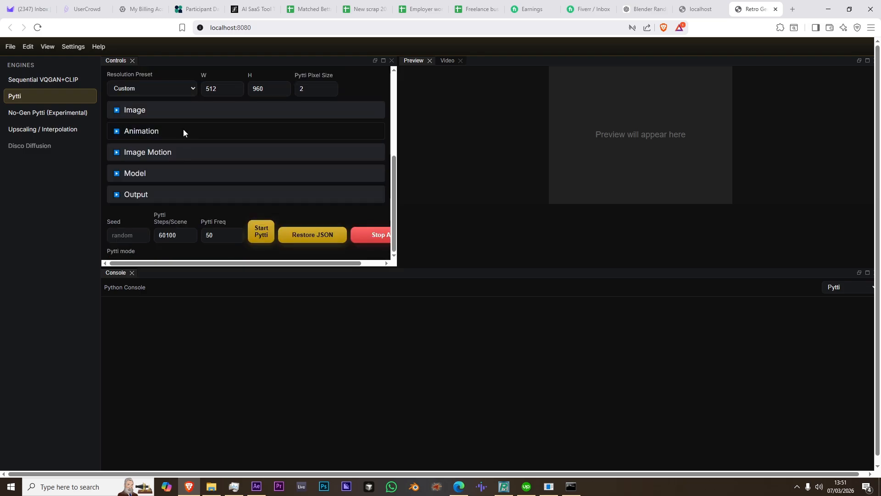
# Expand the Animation section and review the Animation Mode and Infill Mode options
pyautogui.click(184, 130)
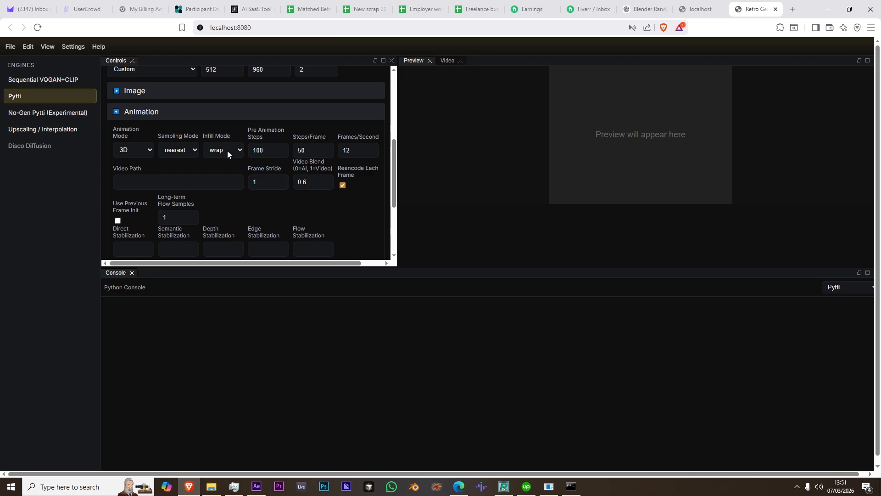
pyautogui.scroll(-1, 230, 150)
pyautogui.scroll(1, 230, 151)
pyautogui.scroll(-1, 229, 147)
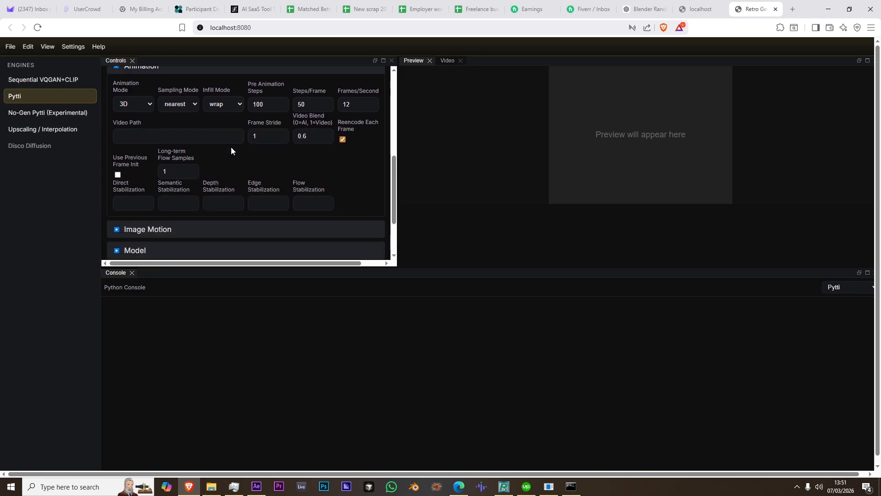
pyautogui.click(139, 106)
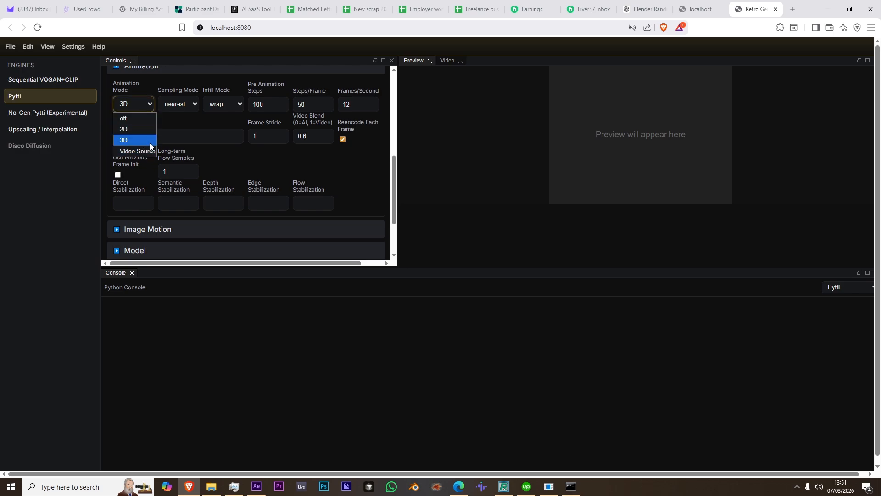
pyautogui.click(143, 106)
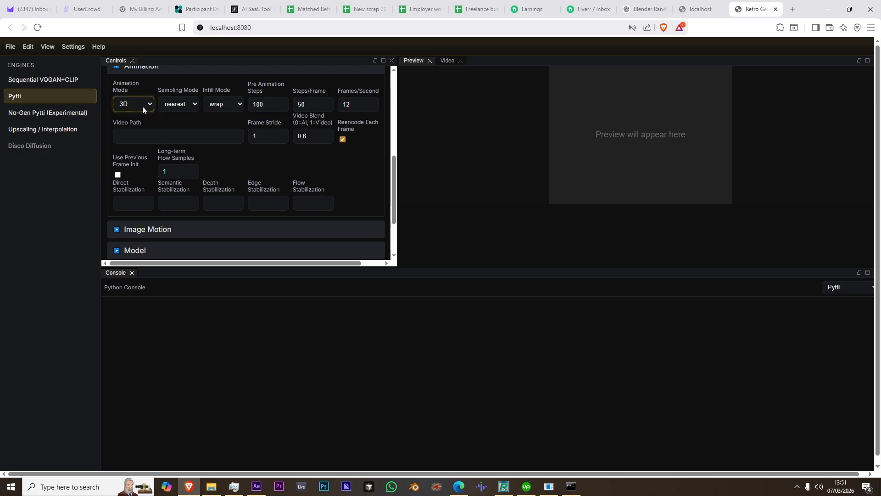
pyautogui.click(216, 106)
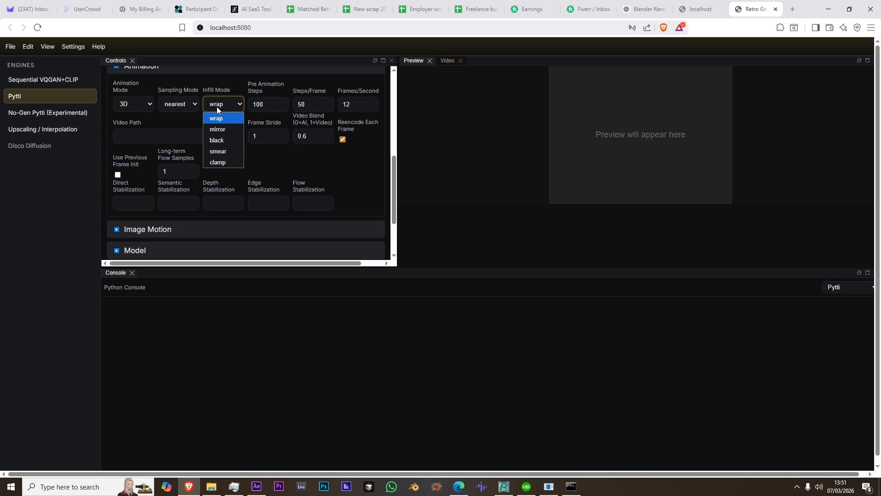
pyautogui.click(216, 106)
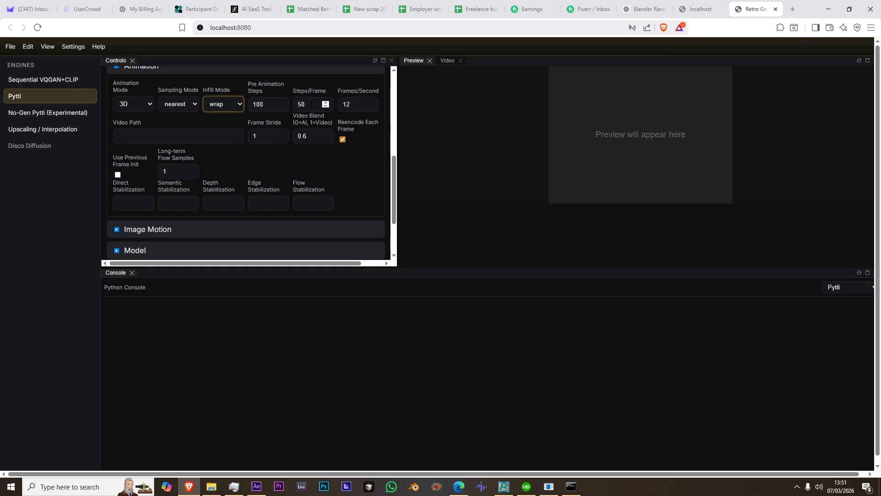
# Review the Steps/Frame, Frames/Second and Video Path settings, and collapse the Animation section
pyautogui.moveTo(307, 104); pyautogui.dragTo(296, 104)
pyautogui.write('51')
pyautogui.click(327, 83)
pyautogui.doubleClick(347, 105)
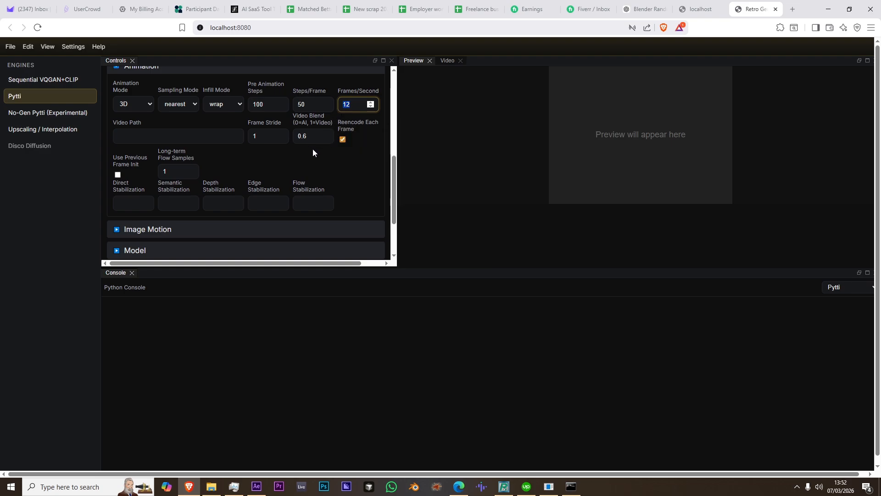
pyautogui.click(219, 138)
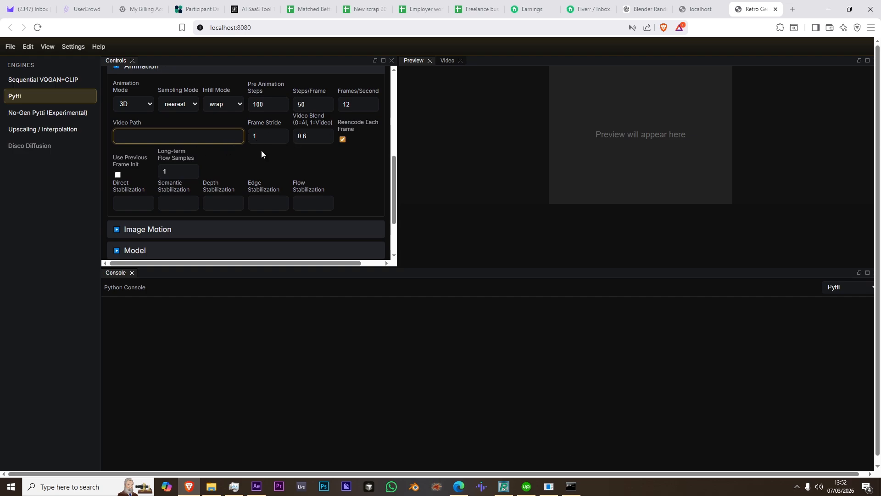
pyautogui.scroll(-1, 260, 149)
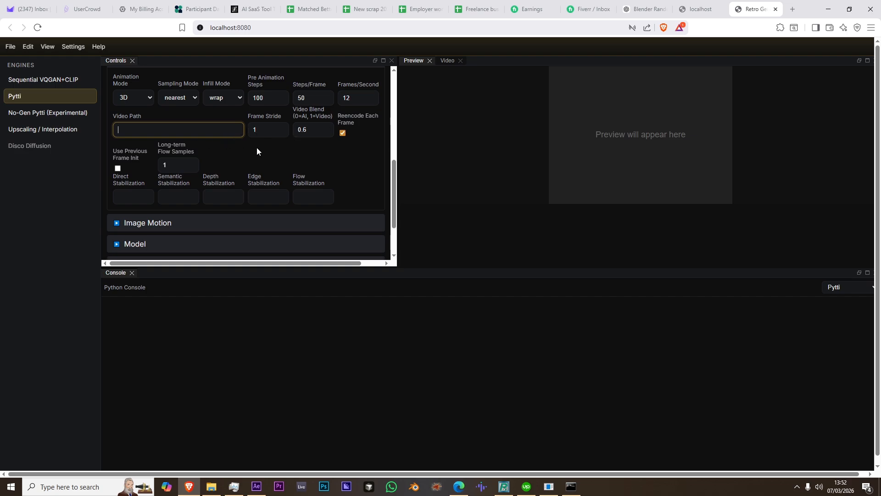
pyautogui.scroll(2, 237, 138)
pyautogui.click(226, 115)
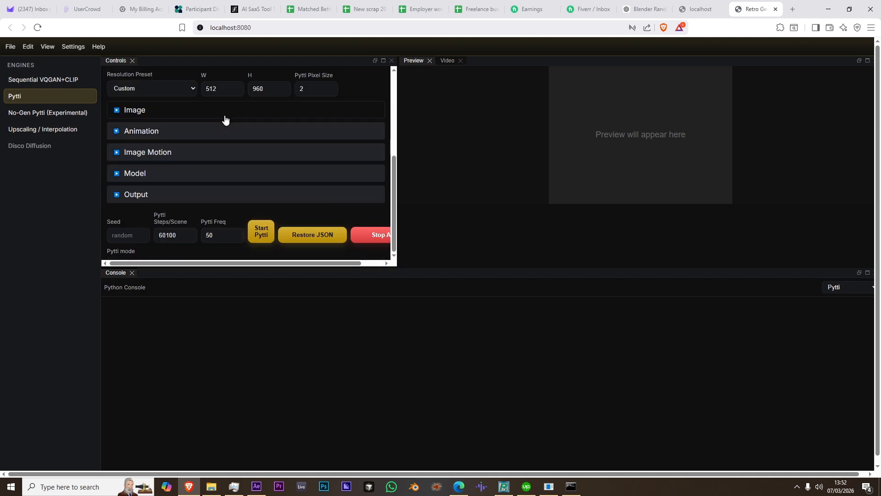
# Expand the Image Motion section and look at the translate_z_3d expression
pyautogui.click(215, 148)
pyautogui.scroll(-1, 218, 144)
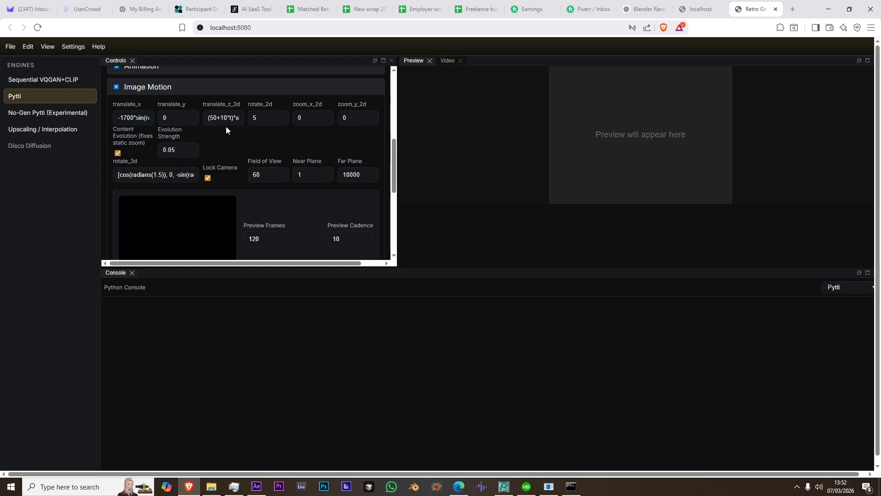
pyautogui.moveTo(208, 119)
pyautogui.mouseDown()
pyautogui.moveTo(251, 122)
pyautogui.moveTo(208, 119)
pyautogui.mouseUp()
# Open the Parameter Guides and read the motion expression variables in the Motion Guide
pyautogui.click(96, 46)
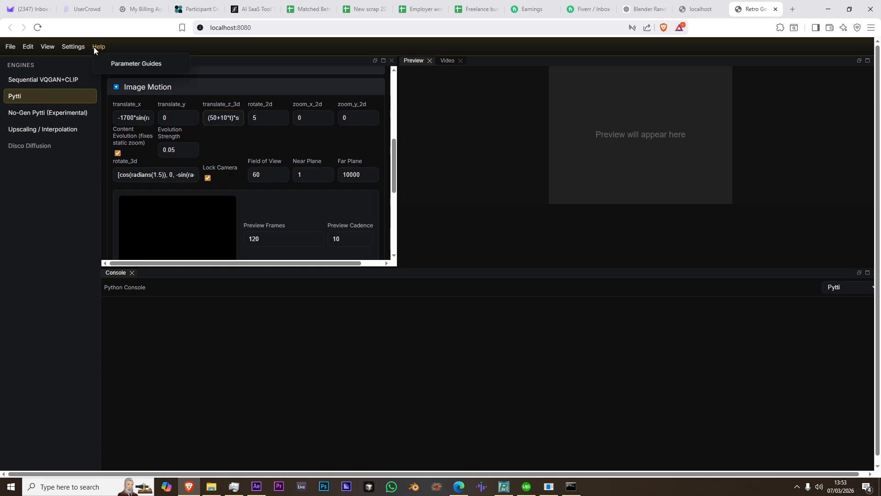
pyautogui.click(102, 62)
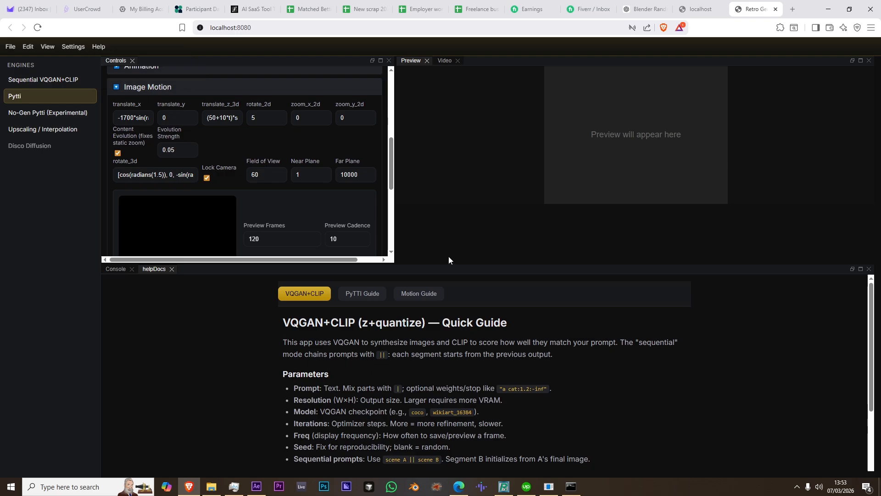
pyautogui.click(426, 293)
pyautogui.scroll(-4, 456, 357)
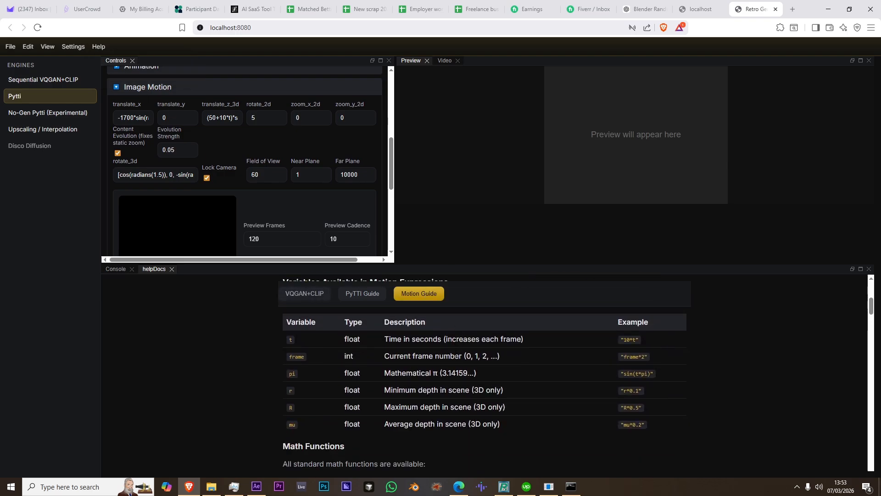
pyautogui.scroll(-1, 455, 356)
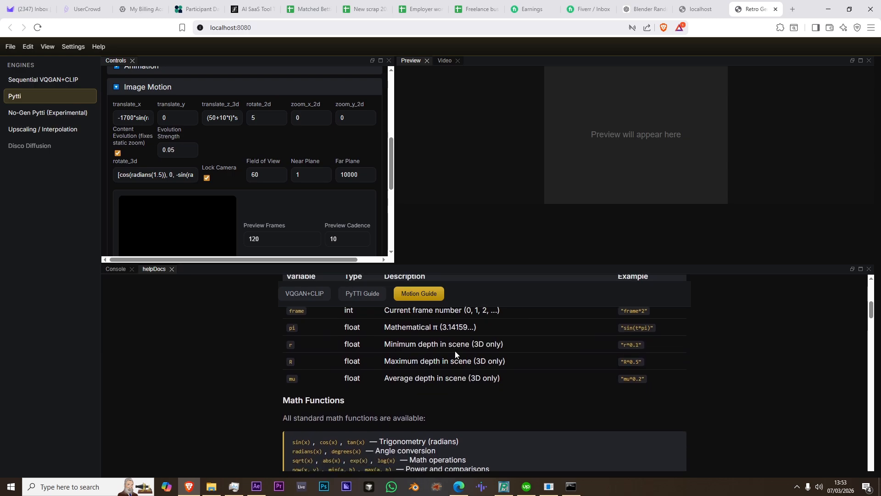
# Select the whole translate_z_3d expression and consult the Math Functions part of the Motion Guide
pyautogui.click(223, 118)
pyautogui.hotkey('ctrl', 'a')
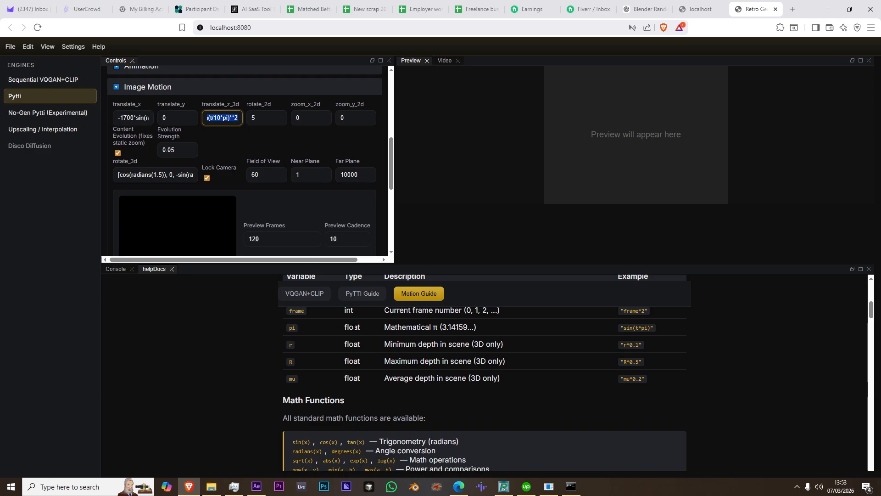
pyautogui.scroll(-1, 353, 324)
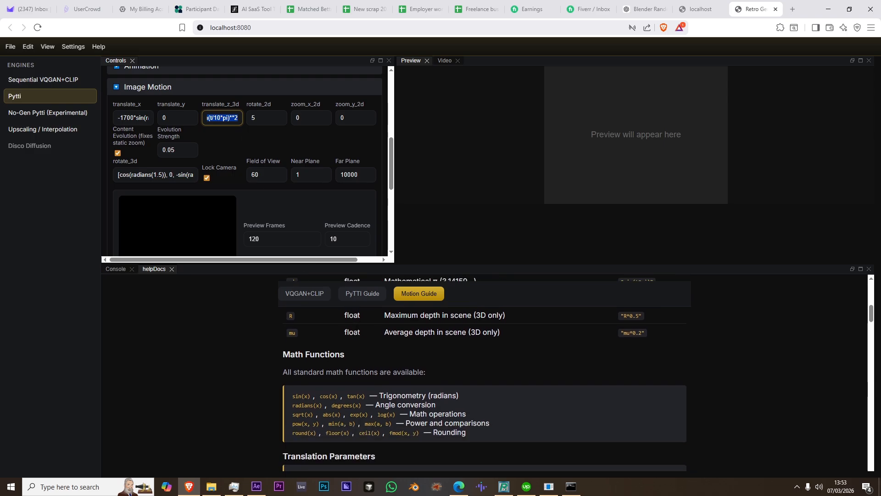
# Read the translation and 2D rotation and zoom parameter entries in the Motion Guide
pyautogui.scroll(-4, 358, 334)
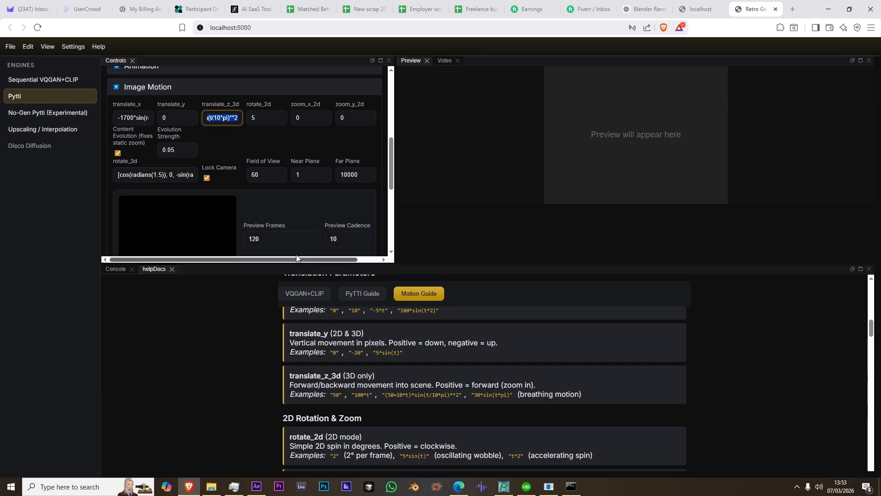
pyautogui.scroll(-2, 294, 373)
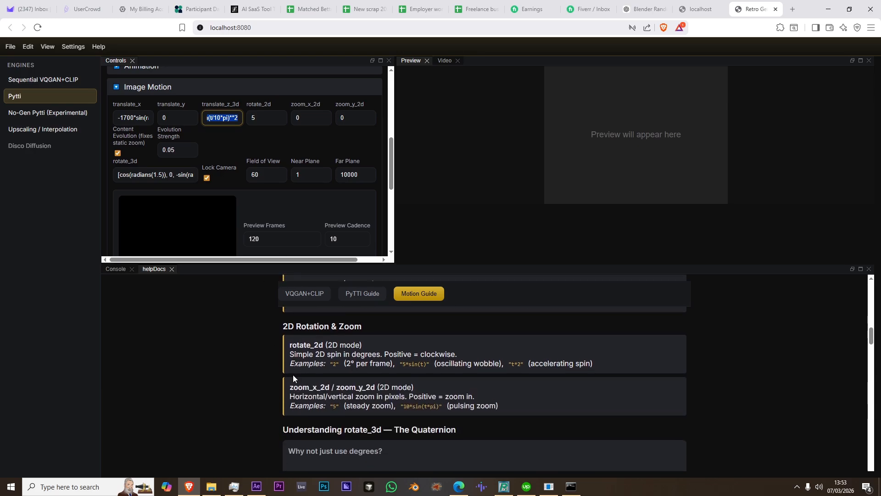
pyautogui.scroll(5, 310, 382)
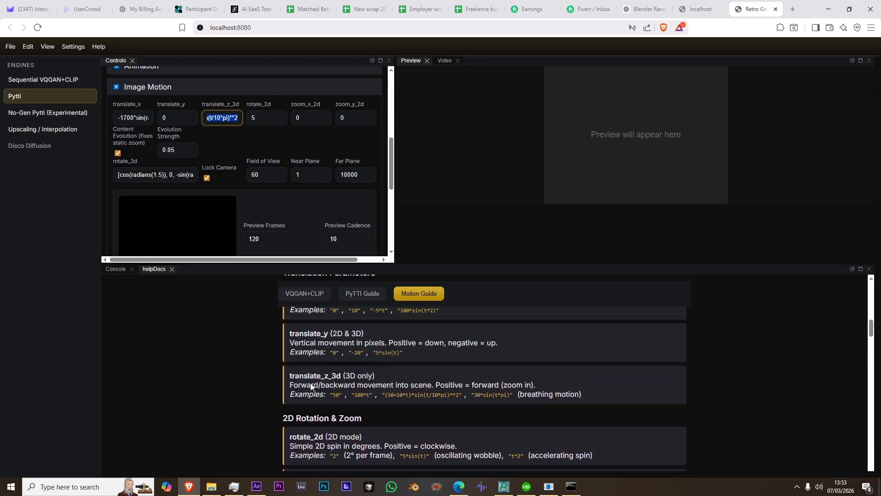
pyautogui.scroll(6, 314, 387)
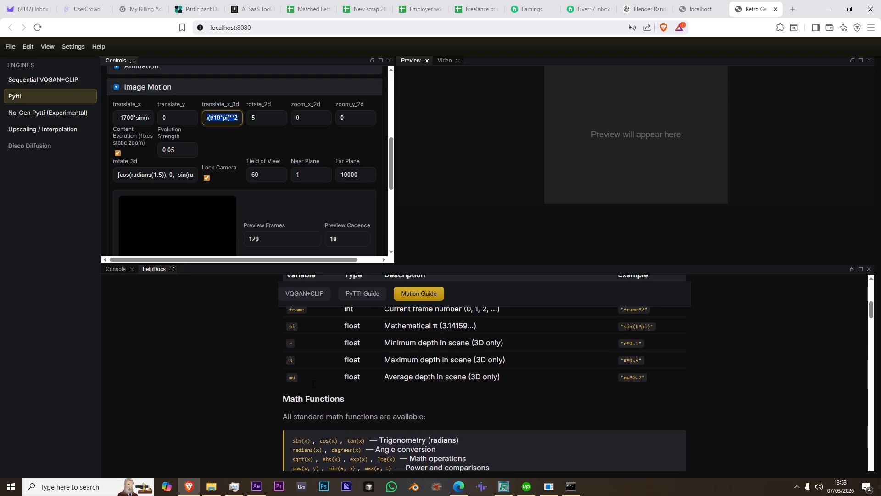
pyautogui.scroll(-1, 310, 338)
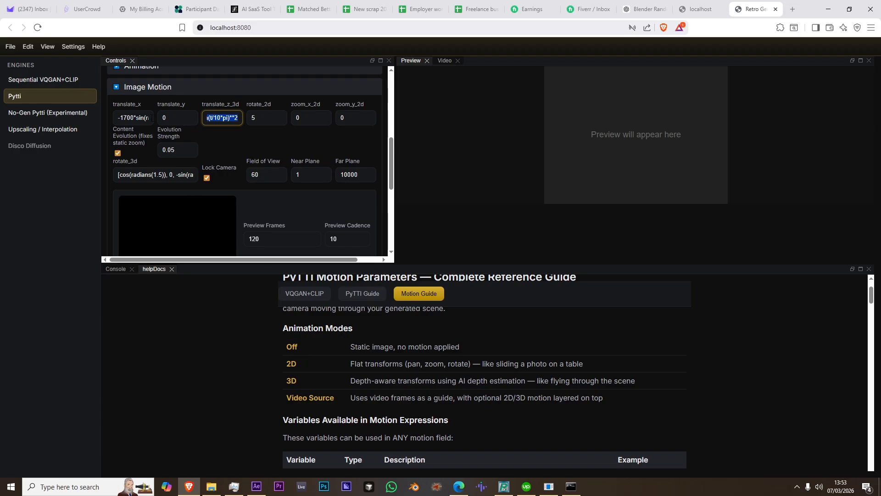
# Select and examine the translate_x and rotate_3d expressions in the Image Motion settings
pyautogui.moveTo(118, 120); pyautogui.dragTo(163, 129)
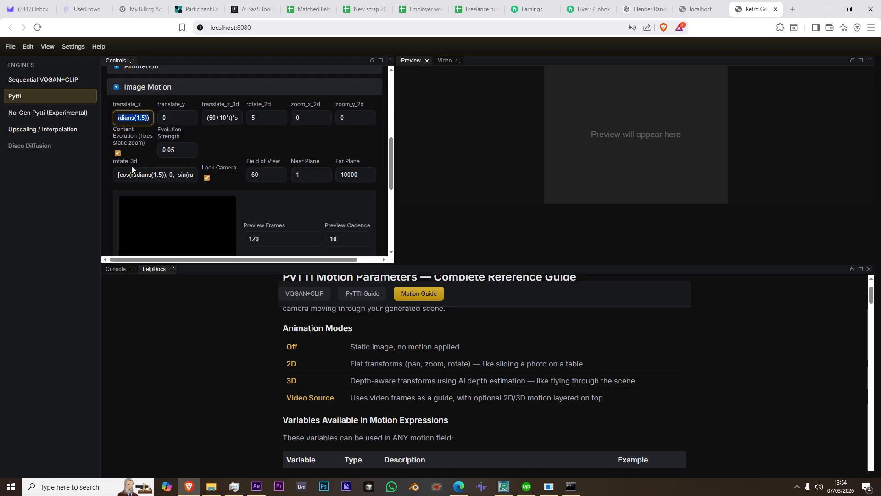
pyautogui.moveTo(118, 175); pyautogui.dragTo(157, 175)
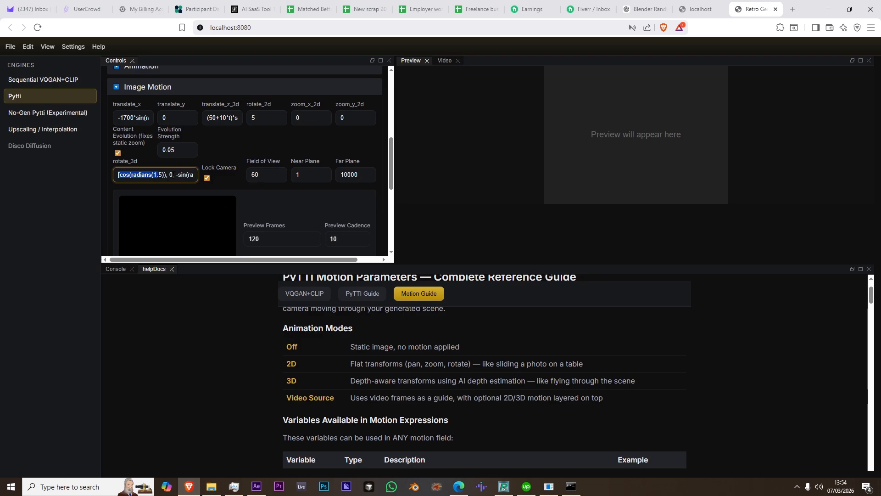
pyautogui.scroll(-1, 182, 164)
pyautogui.click(234, 99)
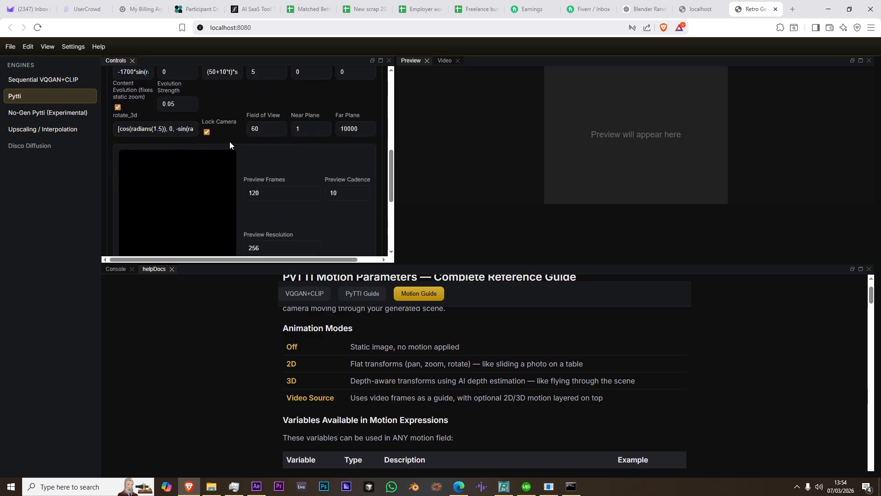
# Render the motion preview for the current Image Motion settings and watch it play
pyautogui.scroll(-1, 226, 149)
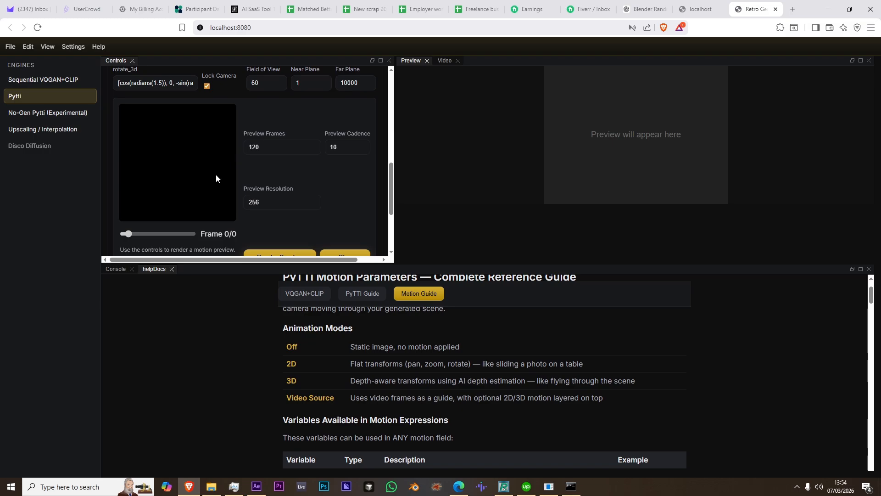
pyautogui.scroll(-1, 212, 190)
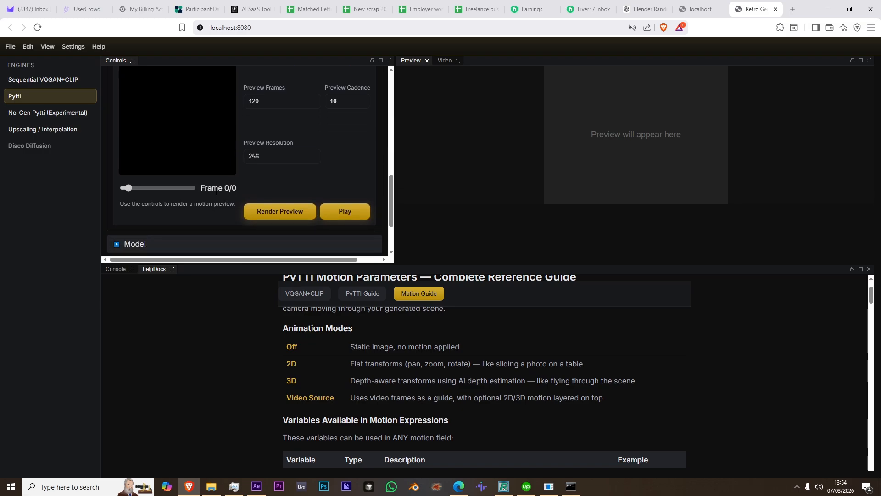
pyautogui.click(288, 213)
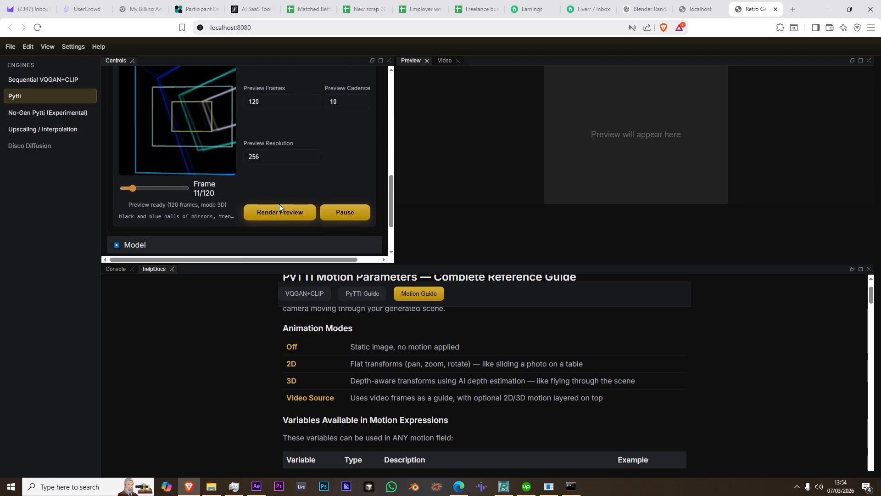
pyautogui.scroll(1, 275, 202)
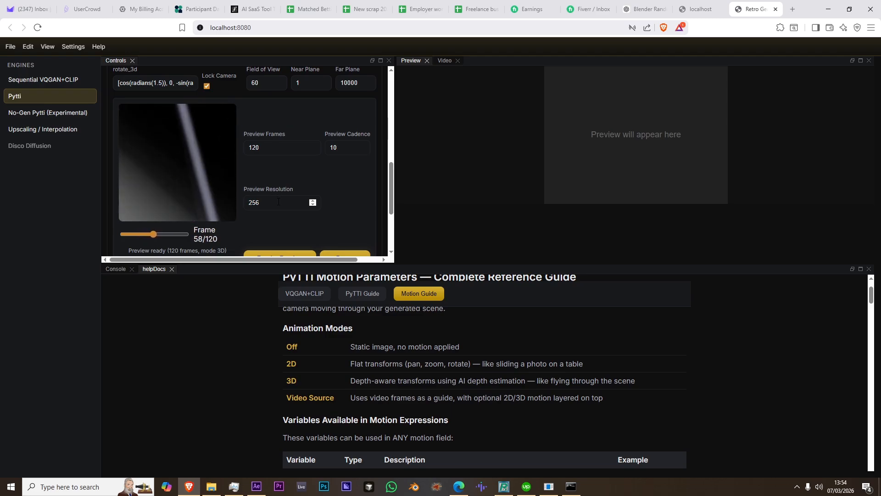
pyautogui.scroll(-1, 268, 197)
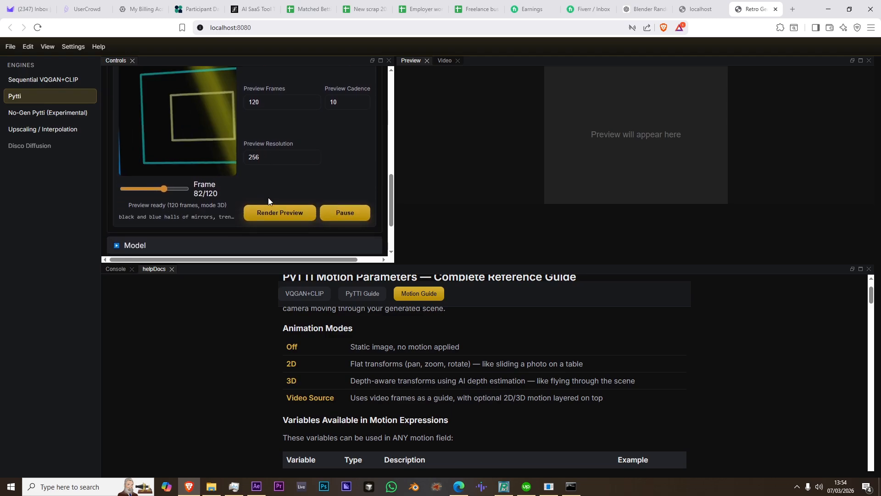
pyautogui.scroll(1, 268, 198)
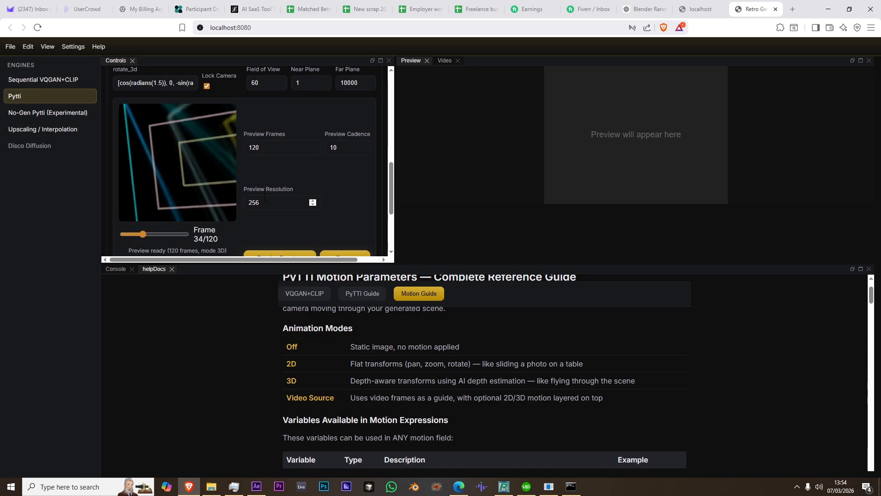
pyautogui.scroll(-1, 264, 195)
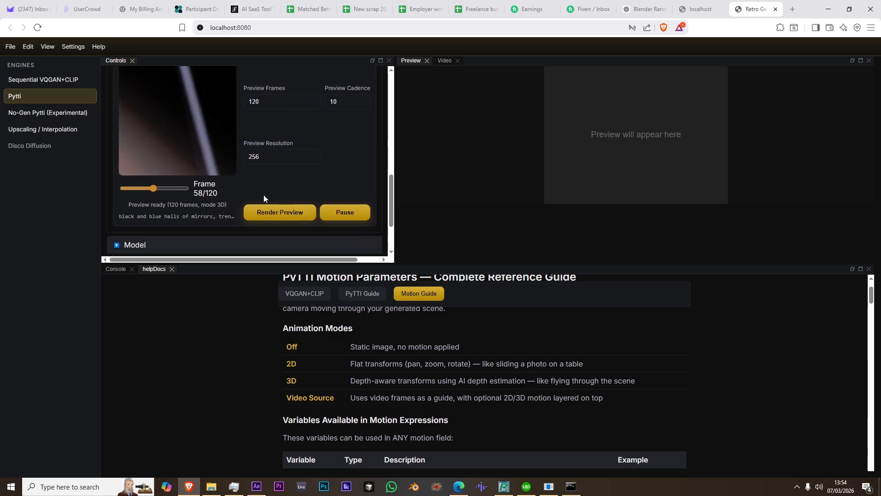
pyautogui.scroll(1, 263, 194)
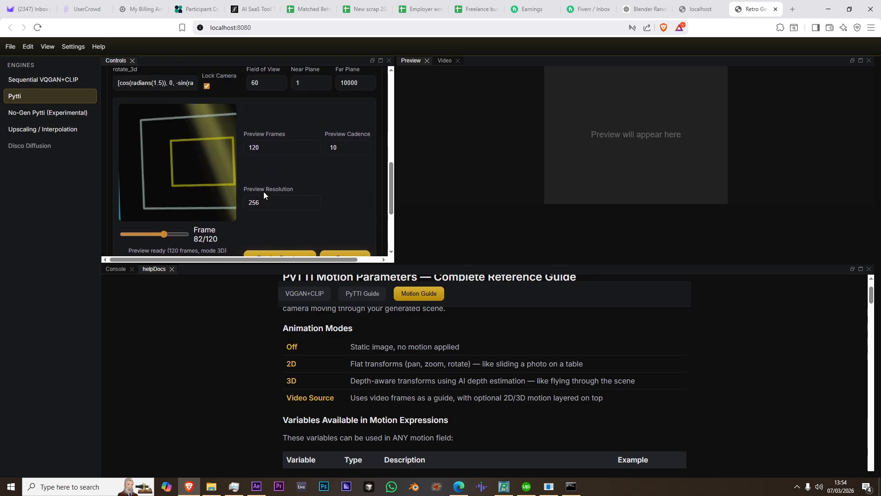
pyautogui.scroll(-1, 264, 196)
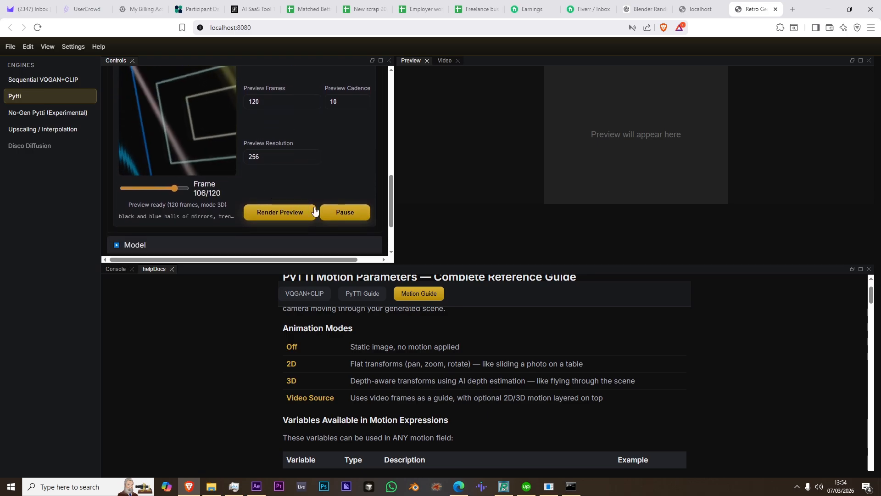
# Pause the motion preview and examine the paused frame along with the preview settings
pyautogui.click(332, 212)
pyautogui.scroll(-1, 276, 198)
pyautogui.scroll(2, 274, 194)
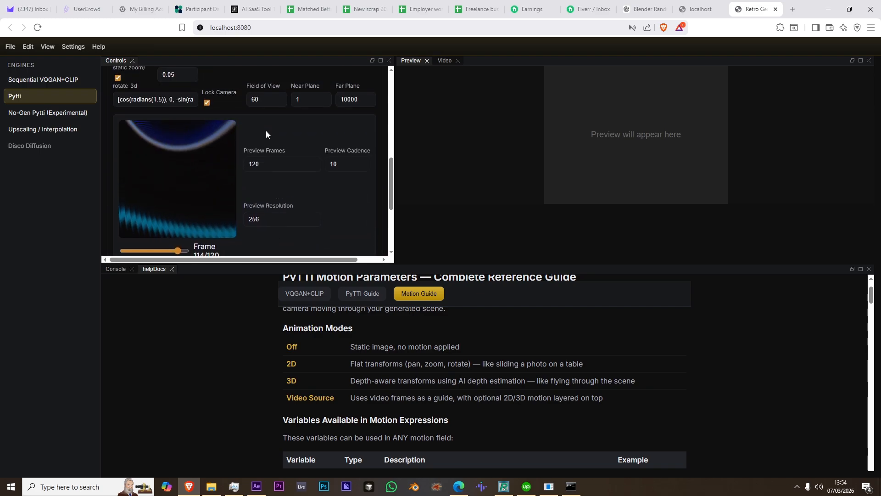
pyautogui.scroll(-2, 266, 133)
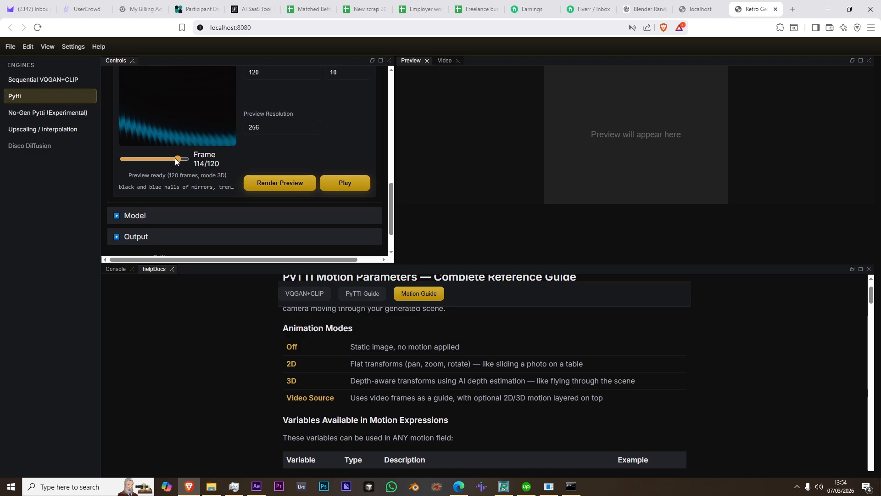
# Expand the Model section and review the CLIP model, cutout and learning rate settings
pyautogui.click(201, 215)
pyautogui.scroll(-1, 205, 191)
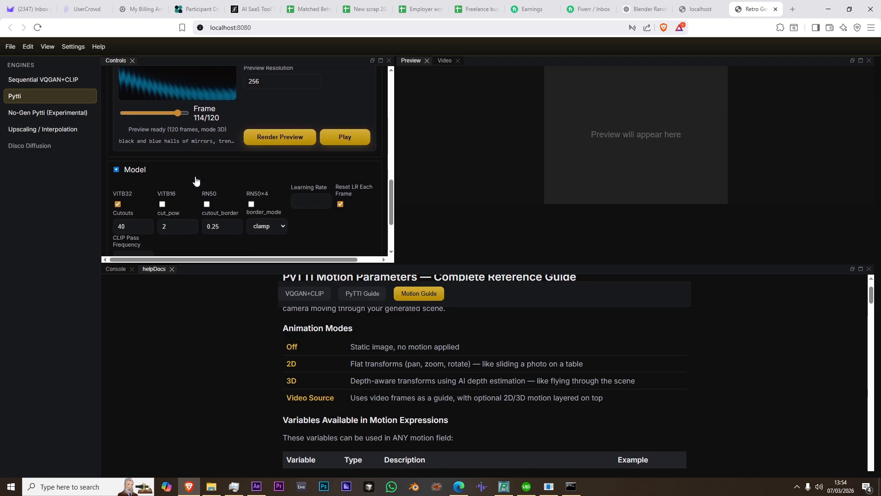
pyautogui.scroll(-1, 196, 180)
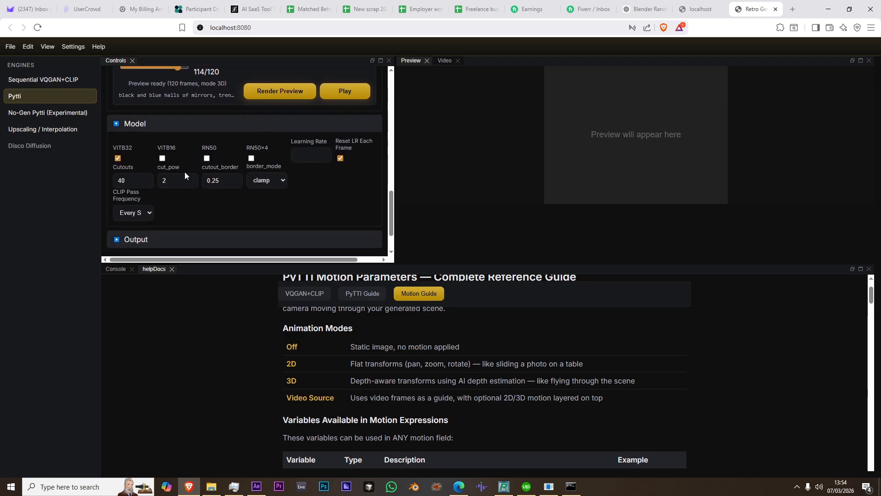
pyautogui.click(161, 159)
pyautogui.scroll(-1, 167, 189)
# Expand the Output section and review the file, save interval and video quality settings
pyautogui.click(167, 189)
pyautogui.scroll(-1, 169, 188)
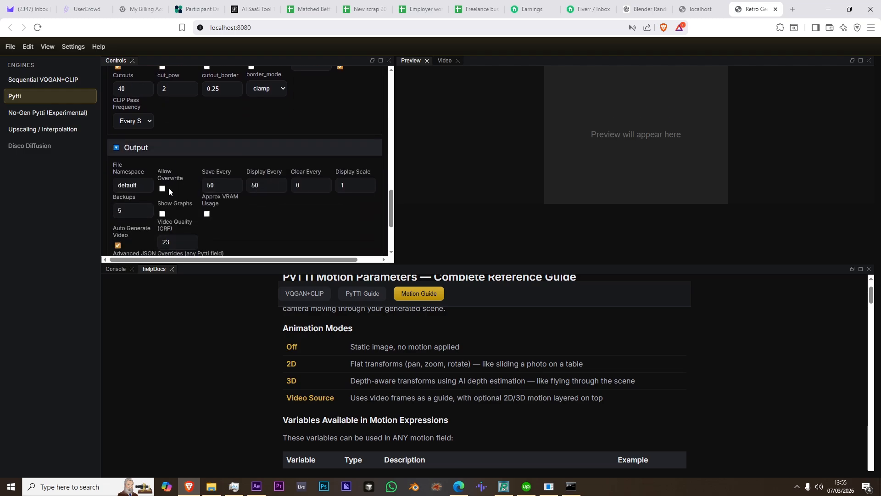
pyautogui.scroll(-1, 169, 188)
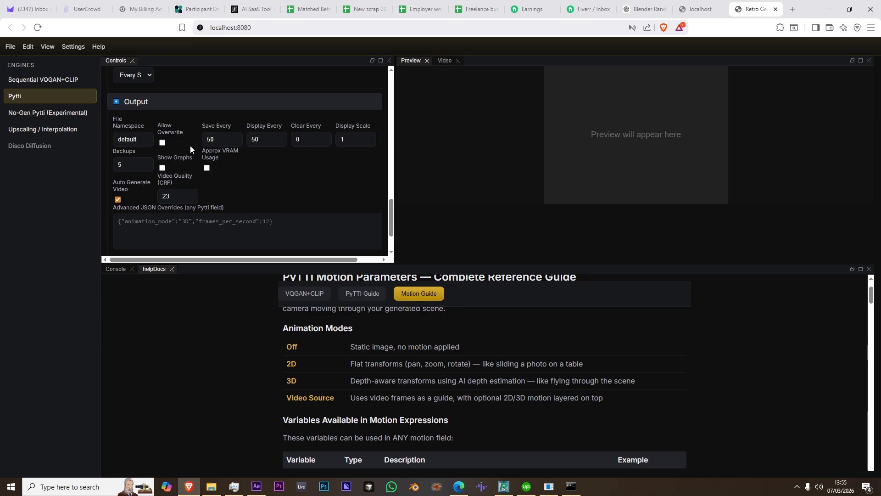
# Expand the Animation section and compare its Steps/Frame setting with the Output intervals
pyautogui.scroll(3, 275, 158)
pyautogui.scroll(5, 275, 159)
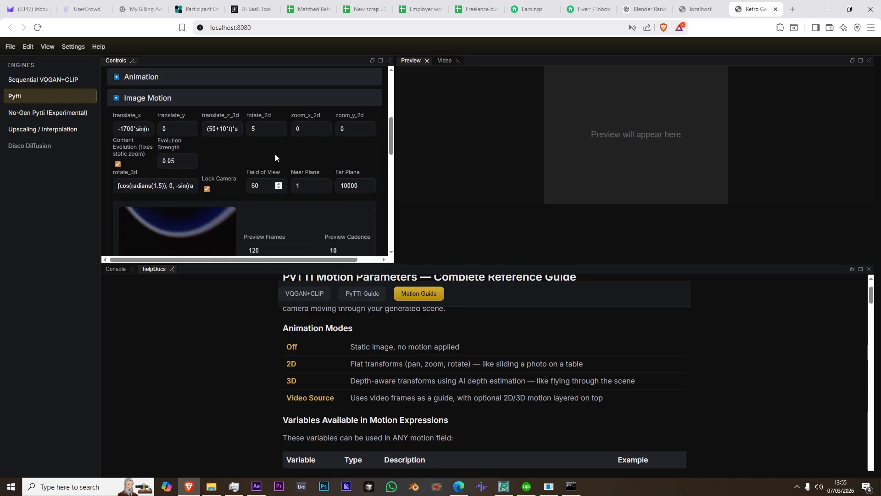
pyautogui.scroll(-1, 281, 171)
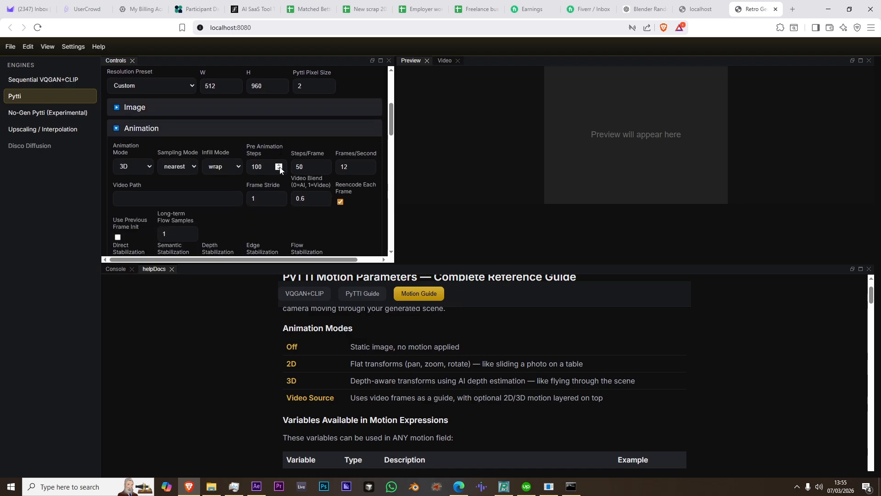
pyautogui.scroll(-5, 292, 176)
pyautogui.scroll(-2, 285, 182)
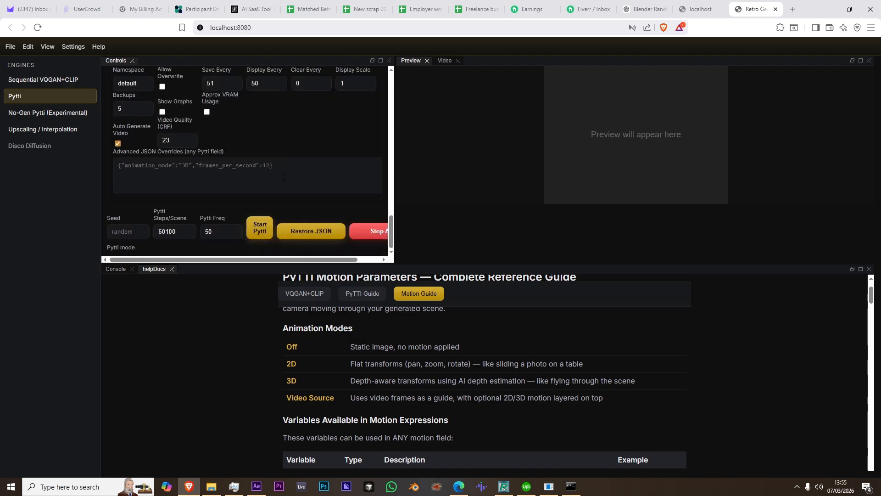
# Set Save Every to 50 in the Output section
pyautogui.scroll(1, 248, 136)
pyautogui.scroll(-1, 230, 135)
pyautogui.scroll(1, 224, 134)
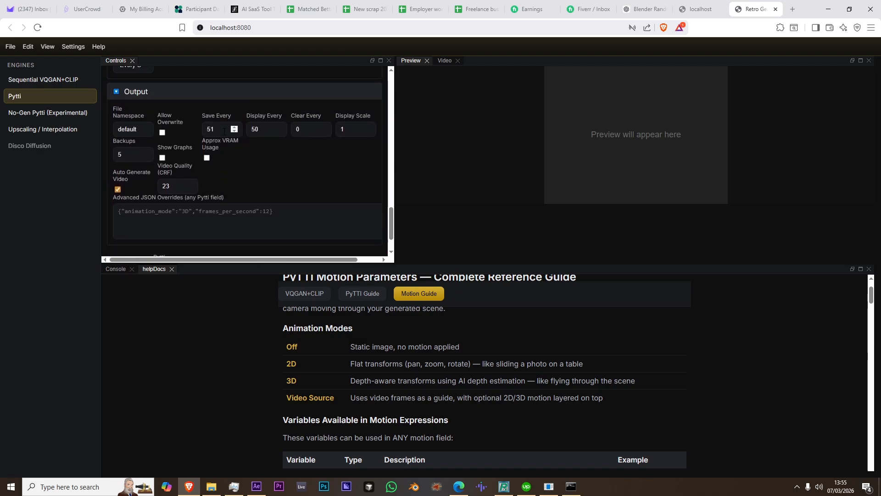
pyautogui.click(234, 131)
pyautogui.moveTo(219, 129); pyautogui.dragTo(210, 129)
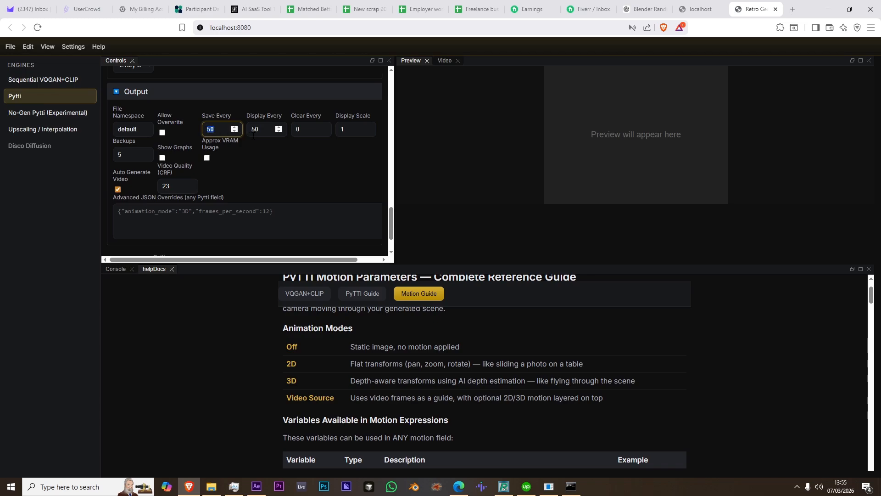
# Place the cursor in the Advanced JSON Overrides field and look at its example format
pyautogui.scroll(-1, 242, 152)
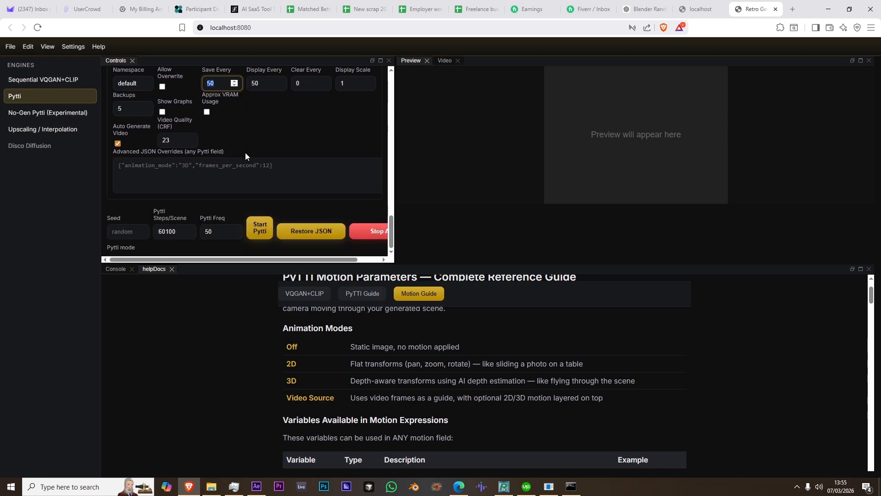
pyautogui.click(218, 161)
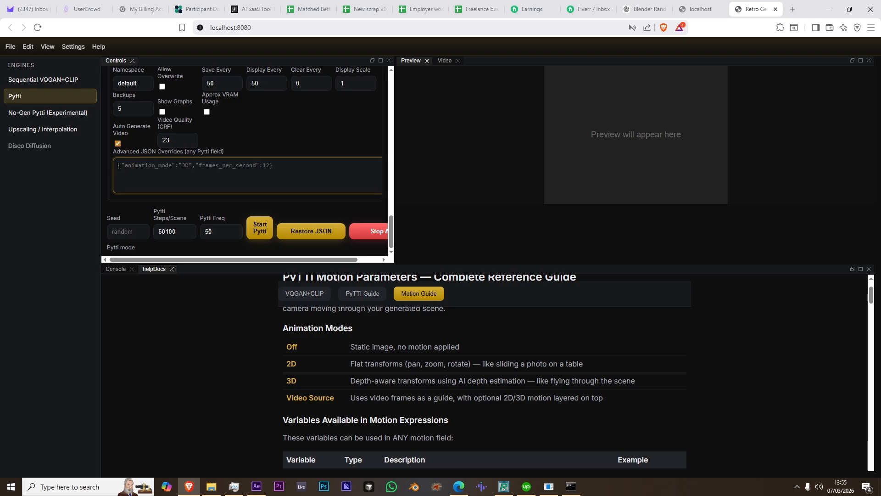
pyautogui.click(159, 170)
# Select the Pytti Steps/Scene value and review the scene prompt and Animation settings that it depends on
pyautogui.doubleClick(180, 231)
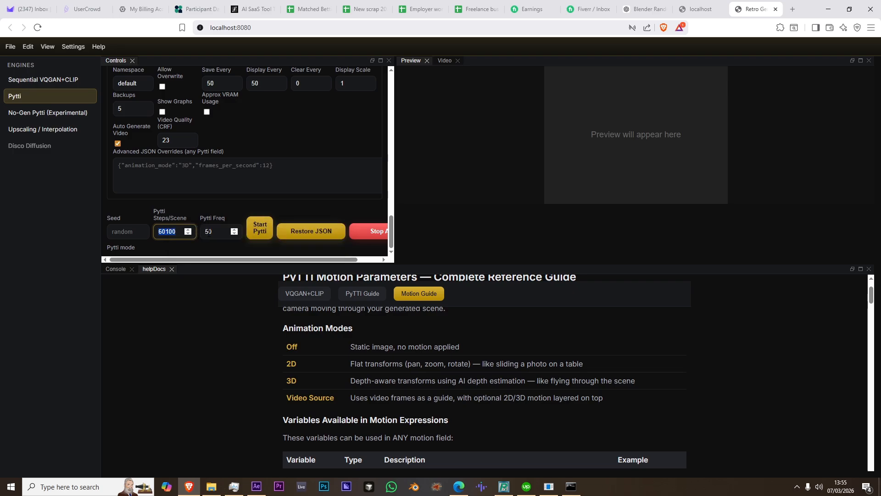
pyautogui.scroll(15, 210, 230)
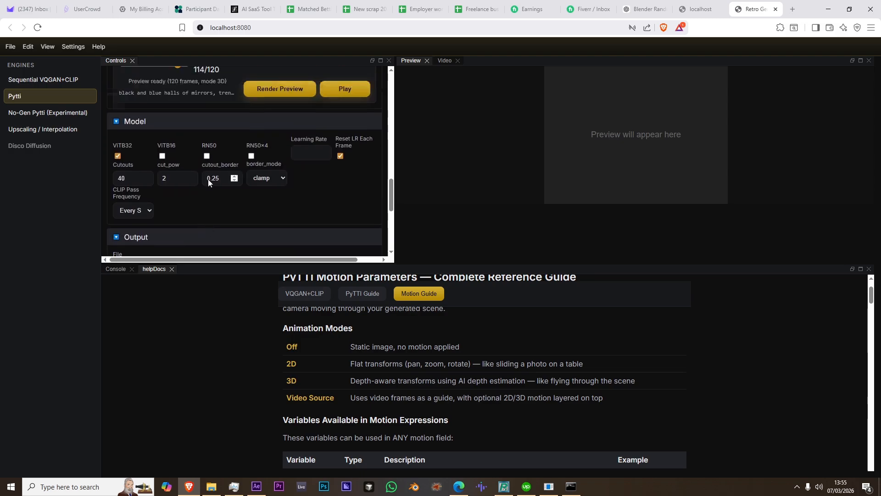
pyautogui.scroll(3, 220, 184)
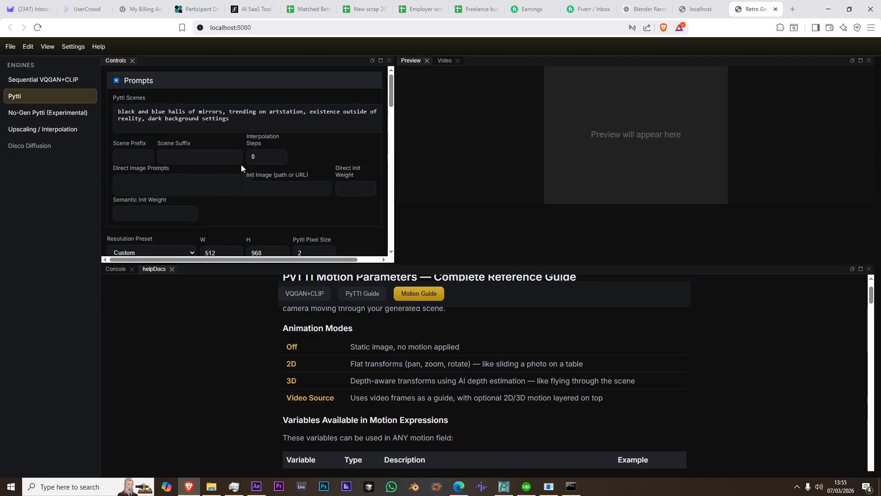
pyautogui.scroll(-1, 241, 167)
pyautogui.scroll(-15, 243, 183)
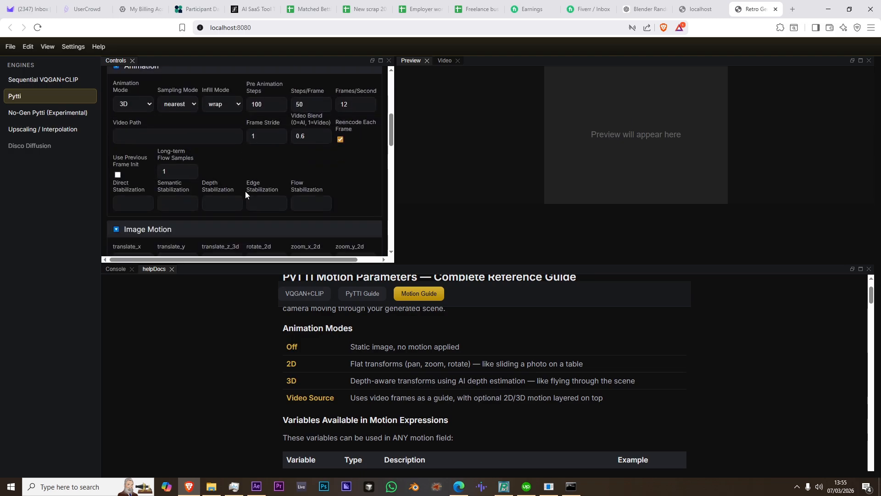
pyautogui.scroll(-3, 238, 202)
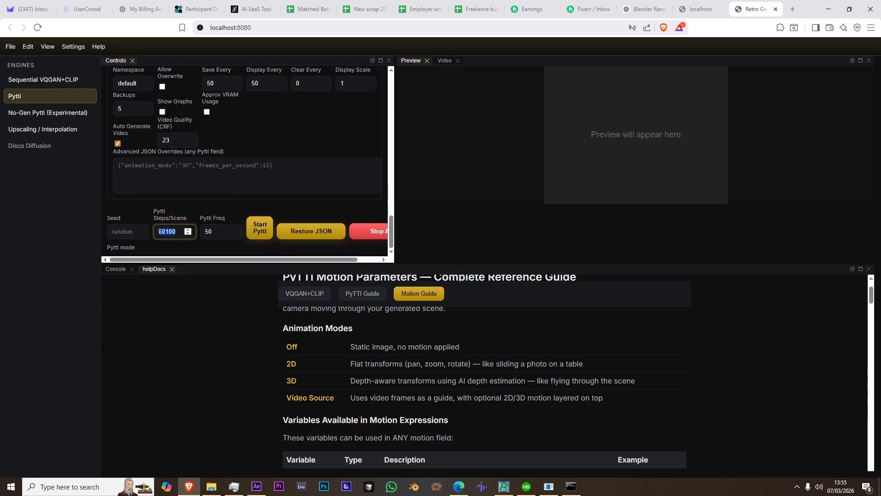
# Recheck the motion preview settings, start the Pytti generation, and enlarge the Controls and Preview area above the help documentation
pyautogui.scroll(3, 178, 231)
pyautogui.scroll(-1, 175, 232)
pyautogui.scroll(7, 193, 194)
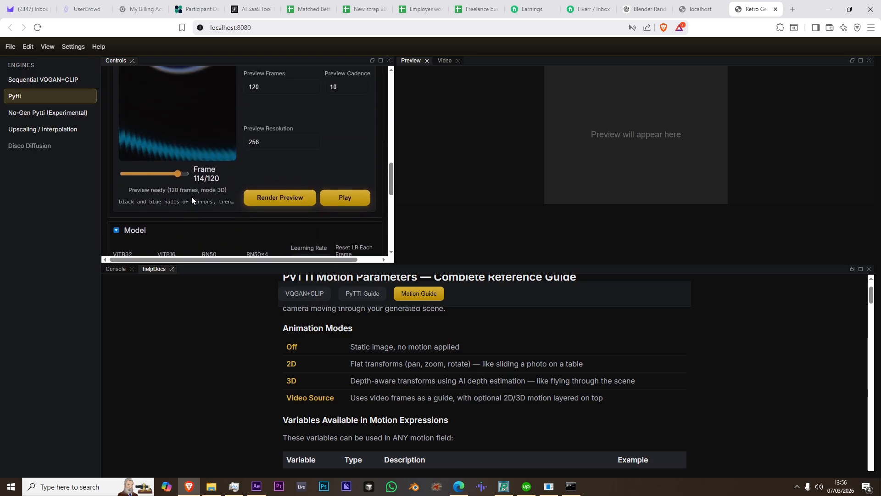
pyautogui.scroll(-4, 192, 197)
pyautogui.scroll(-3, 192, 198)
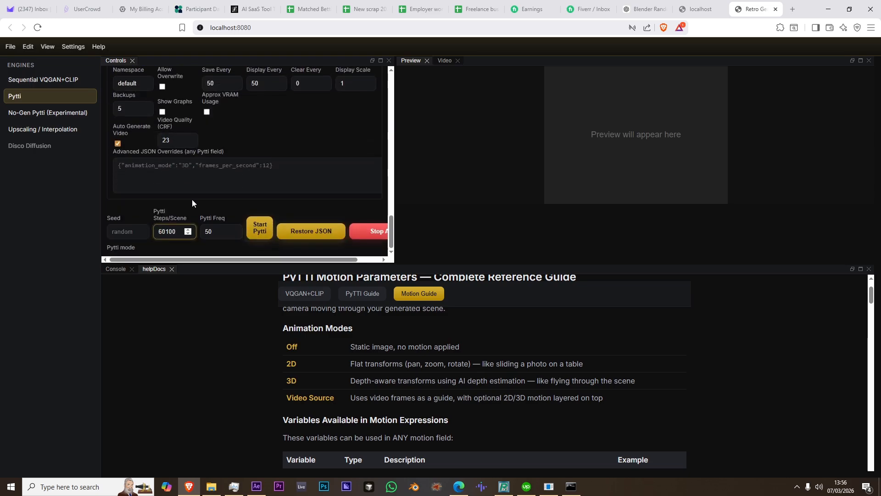
pyautogui.click(258, 231)
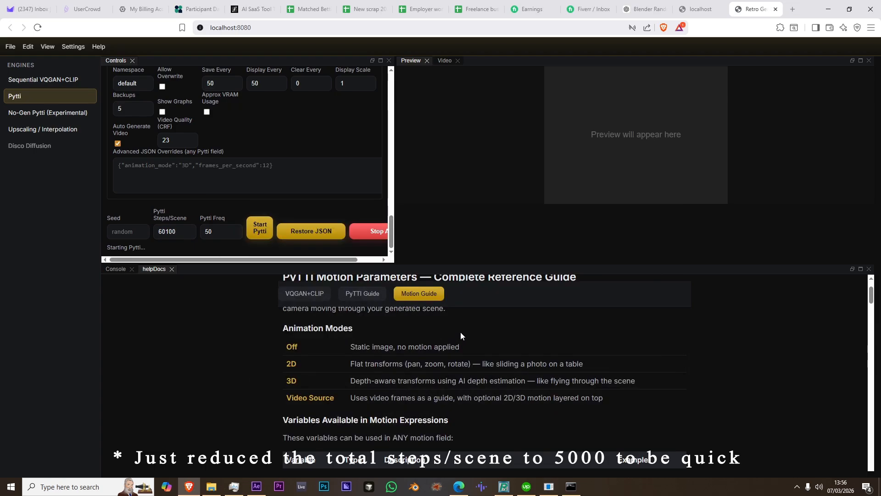
pyautogui.moveTo(428, 264); pyautogui.dragTo(424, 407)
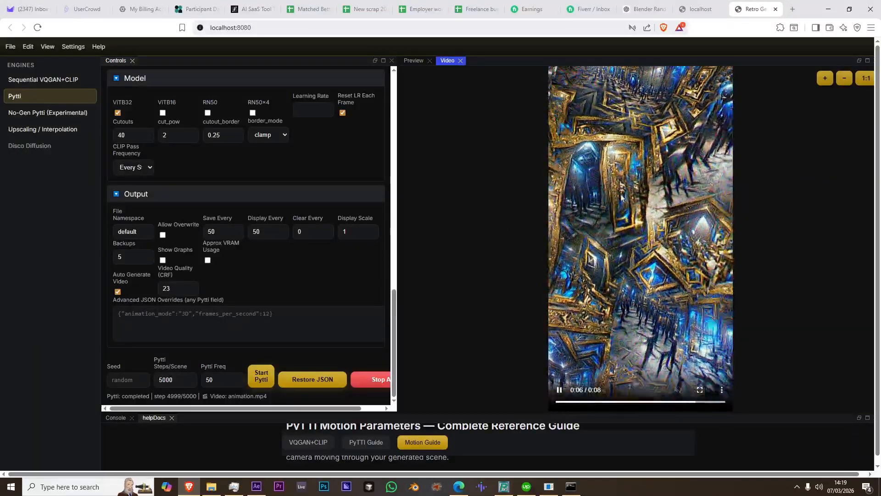
# Play and pause the rendered motion preview to compare its camera movement with the finished Pytti video
pyautogui.scroll(3, 291, 315)
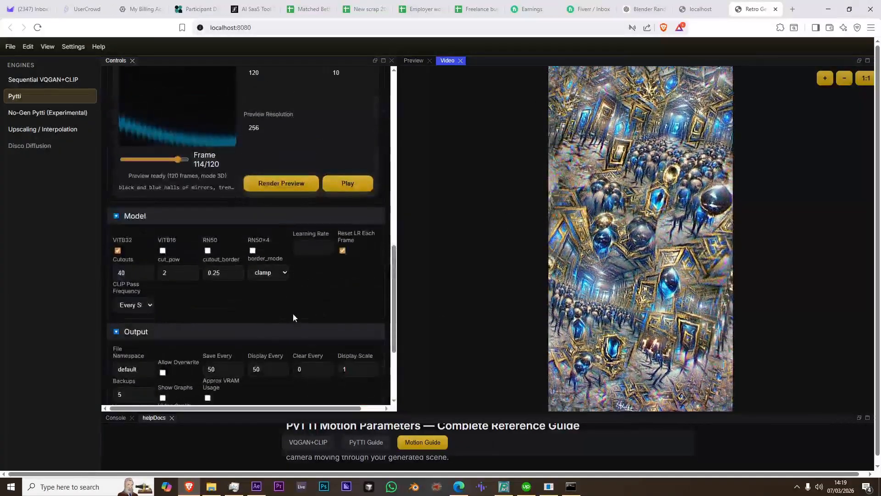
pyautogui.scroll(3, 293, 317)
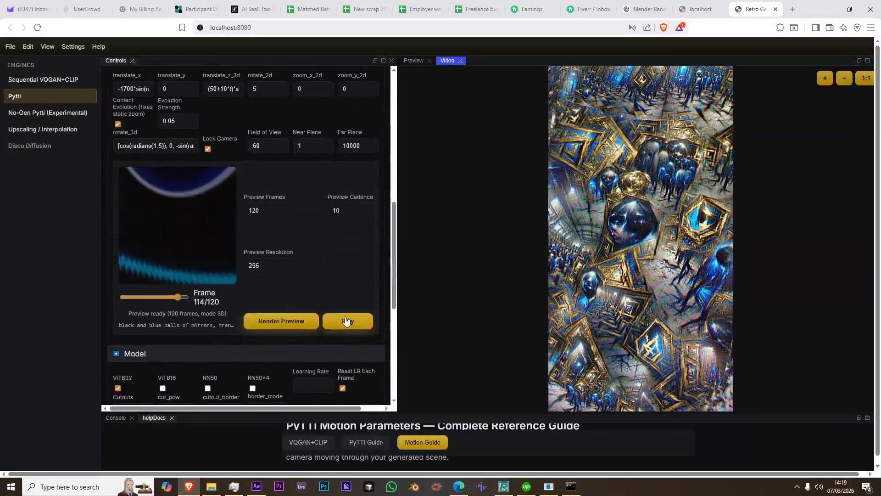
pyautogui.click(347, 320)
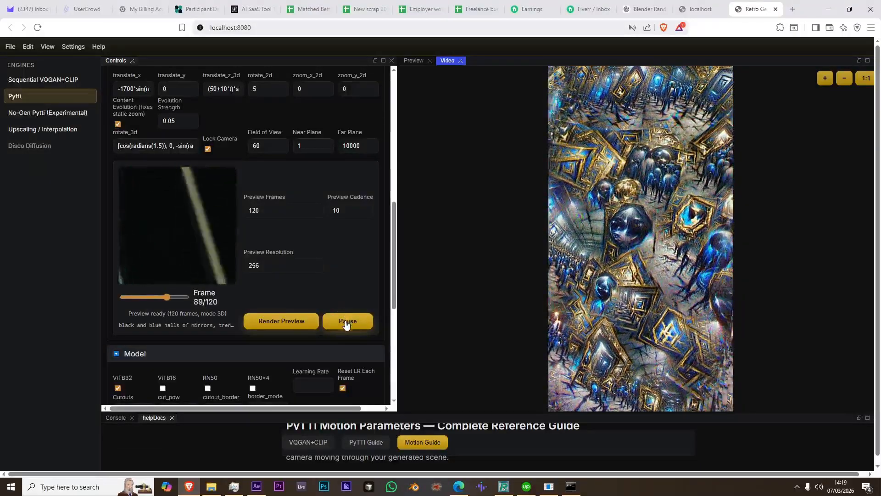
pyautogui.click(346, 322)
pyautogui.scroll(-2, 316, 280)
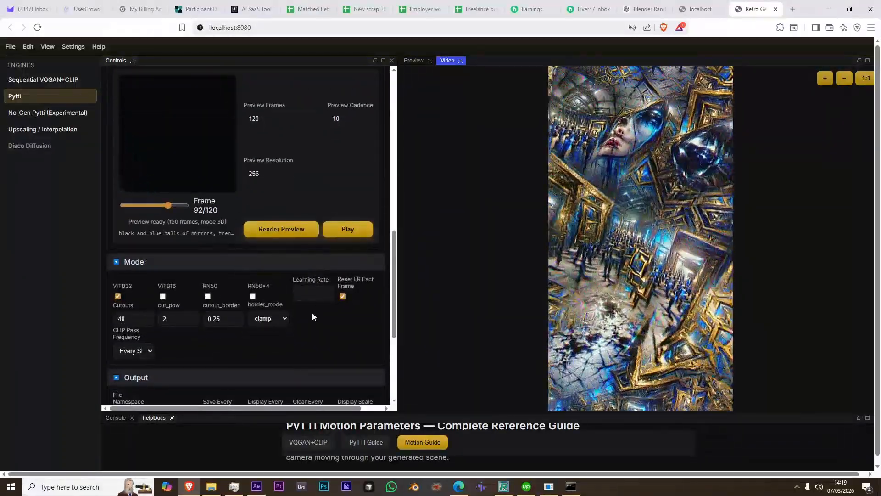
pyautogui.scroll(-2, 312, 316)
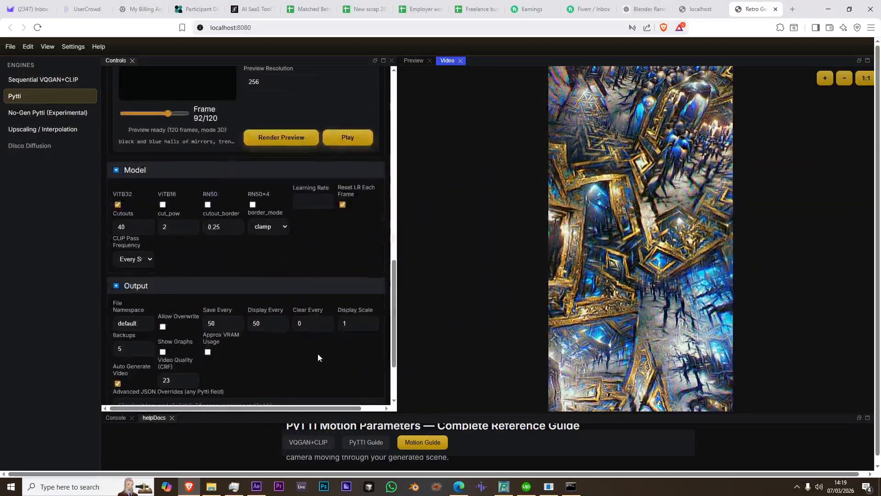
pyautogui.scroll(-2, 317, 354)
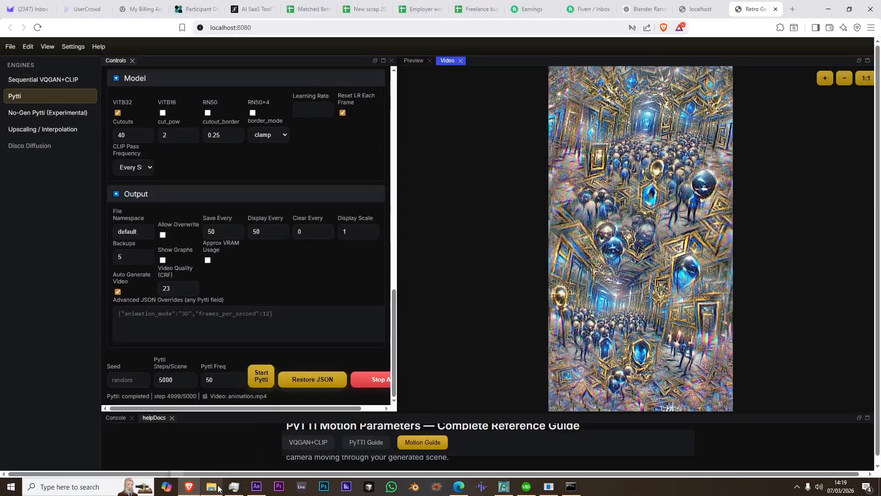
# Switch to File Explorer and open the newest job folder under Retro GenAI App, pytti_service, jobs
pyautogui.click(218, 488)
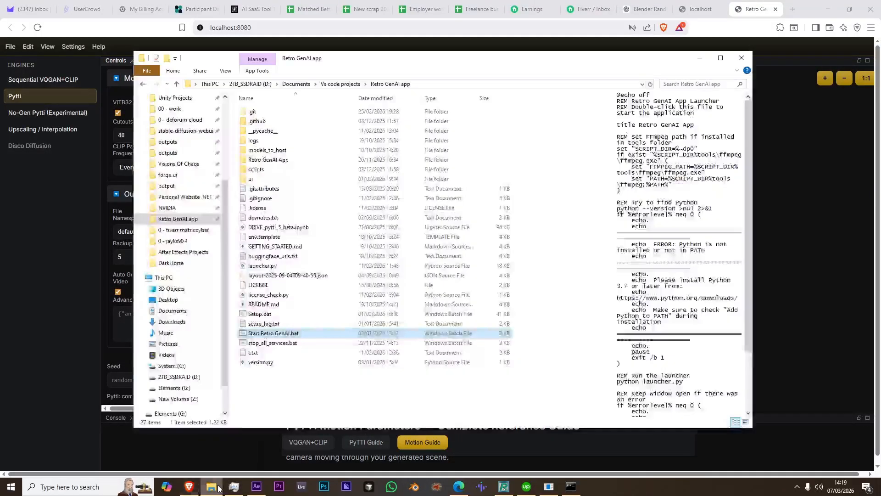
pyautogui.doubleClick(255, 162)
pyautogui.click(258, 122)
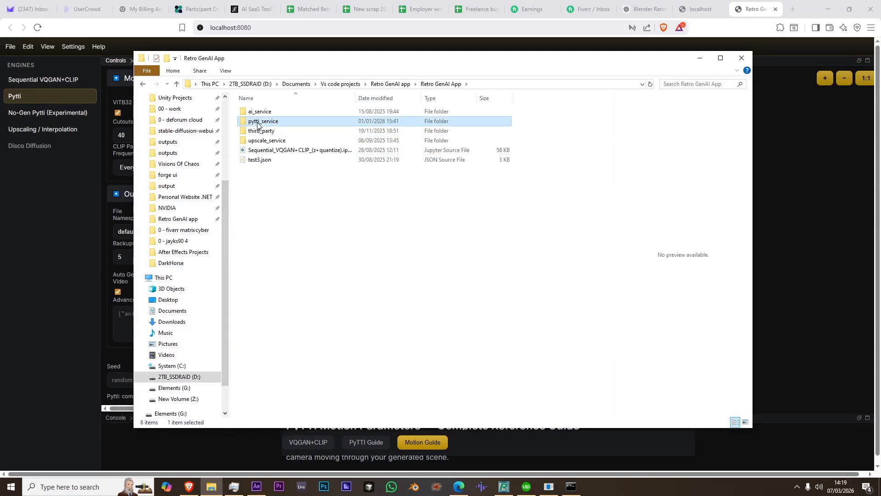
pyautogui.doubleClick(258, 123)
pyautogui.doubleClick(267, 161)
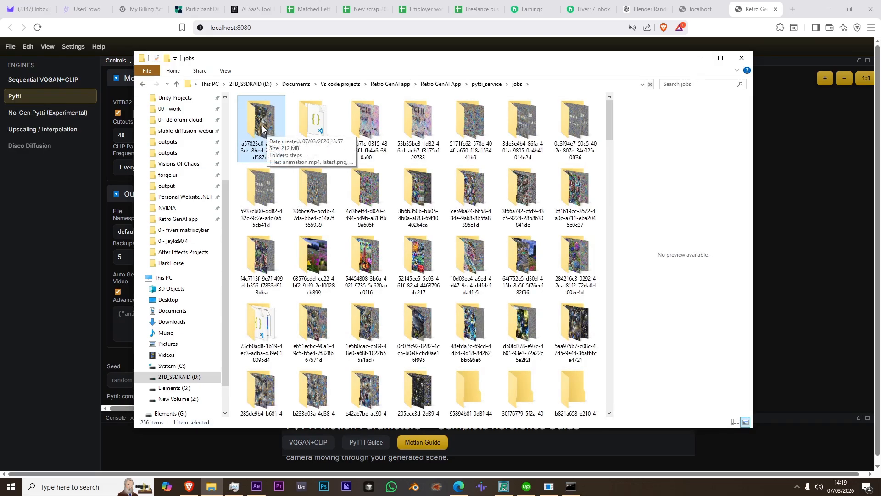
pyautogui.doubleClick(263, 129)
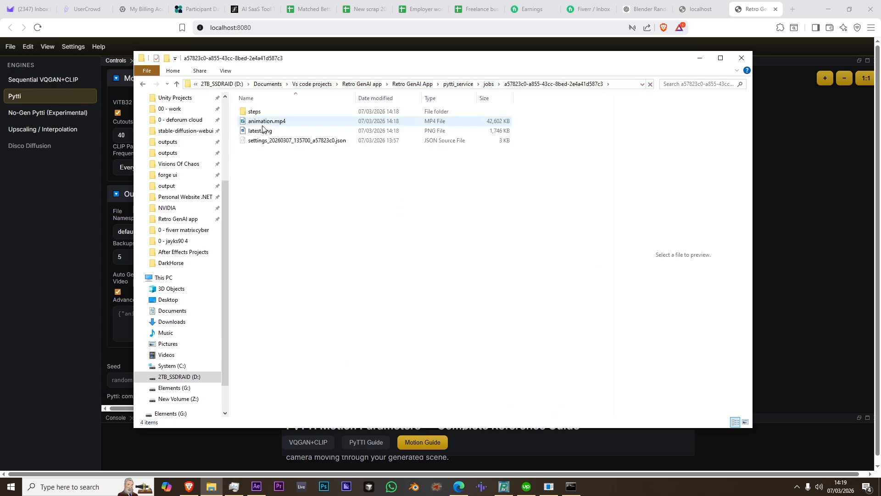
# Show the job folder's contents as large icons and preview animation.mp4 and latest.png
pyautogui.click(225, 71)
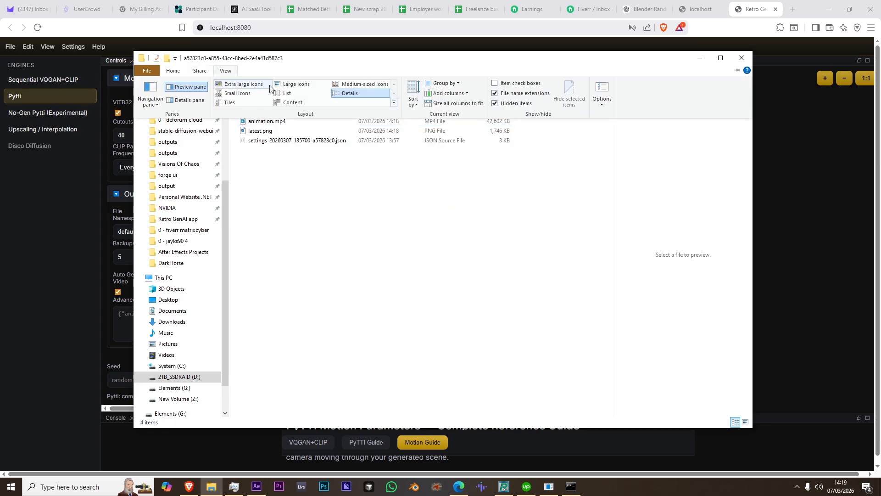
pyautogui.click(277, 86)
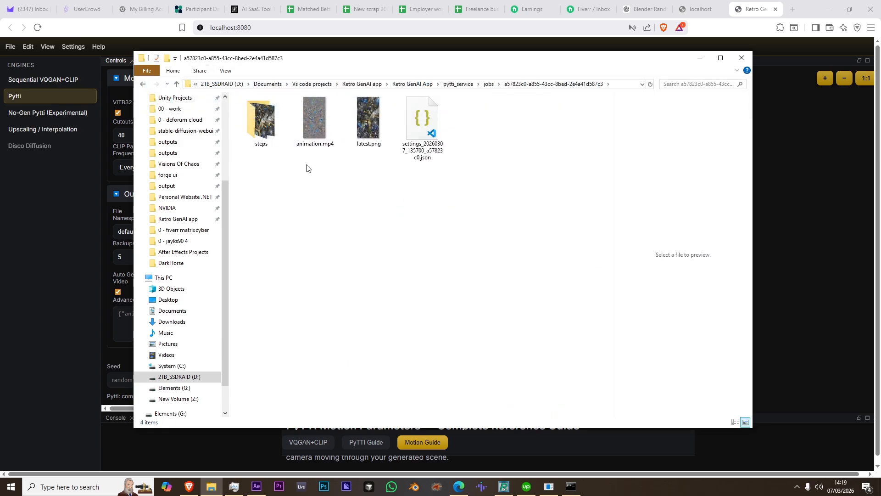
pyautogui.click(305, 136)
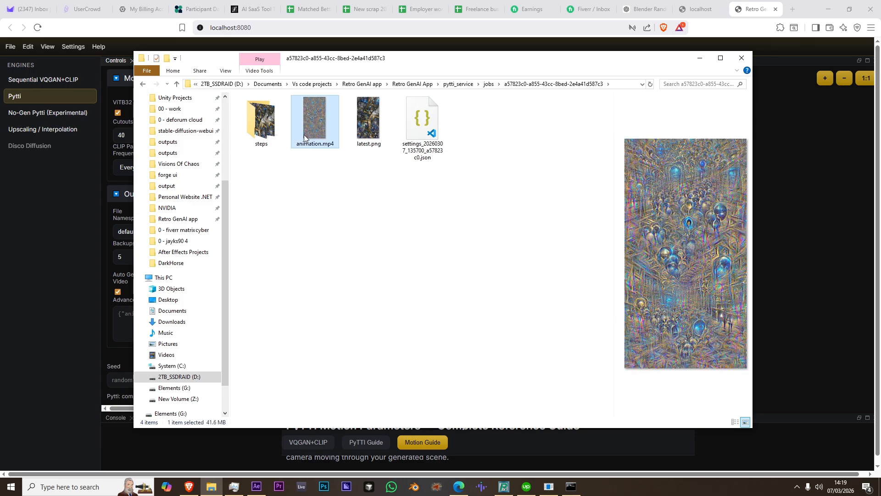
pyautogui.press('Right')
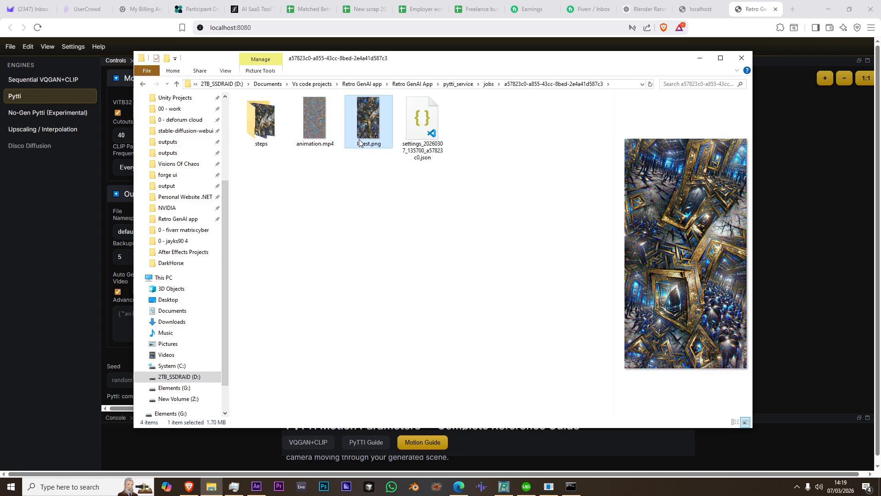
# Look through the numbered PNG frames in the steps folder and return to the job folder
pyautogui.doubleClick(280, 137)
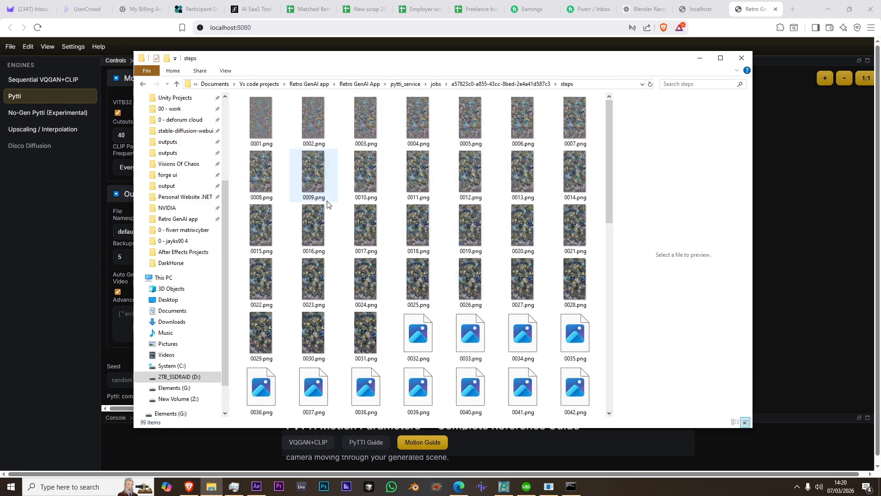
pyautogui.scroll(-5, 327, 204)
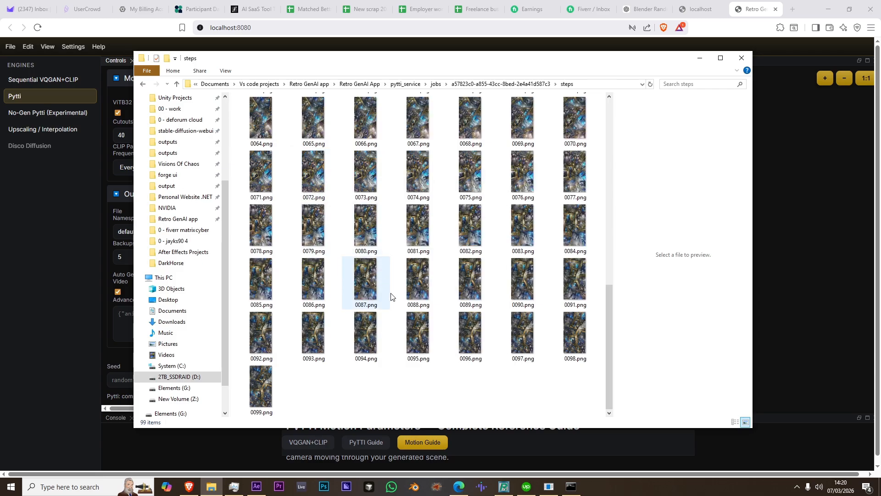
pyautogui.scroll(5, 391, 296)
pyautogui.click(484, 84)
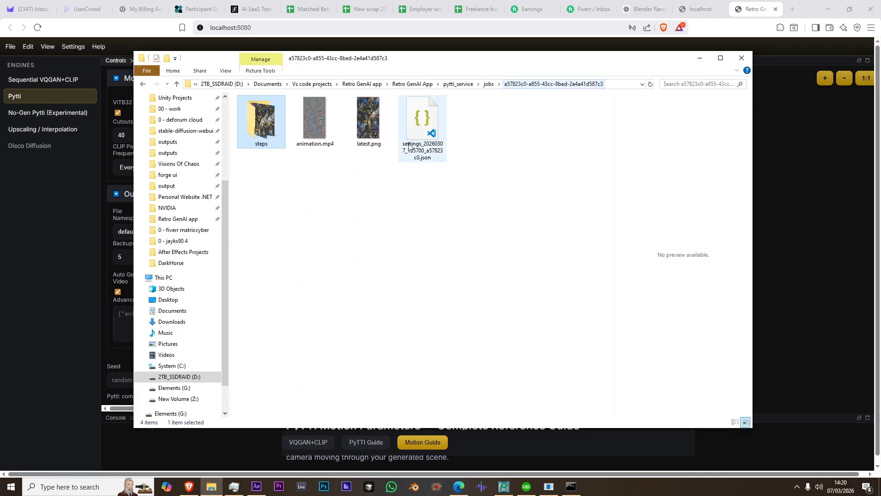
# Select the steps folder, animation.mp4 and latest.png, select the settings JSON file, and switch back to Retro GenAI
pyautogui.moveTo(368, 184); pyautogui.dragTo(271, 144)
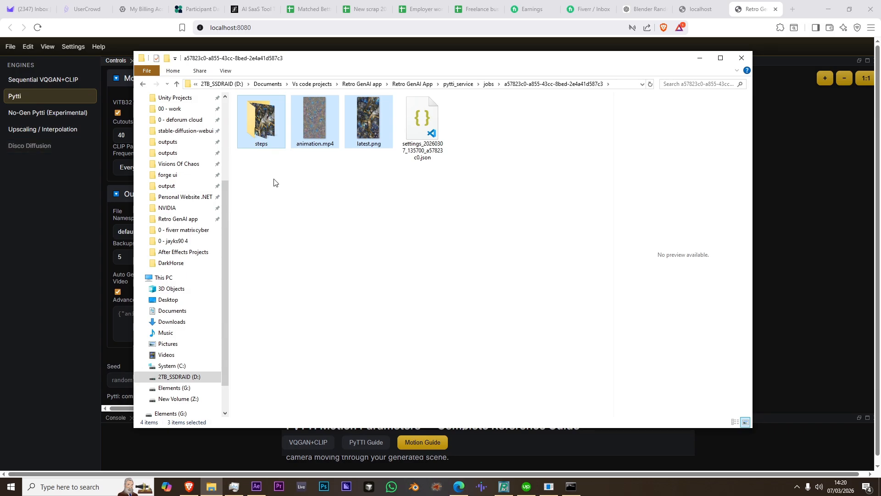
pyautogui.moveTo(464, 188); pyautogui.dragTo(406, 112)
pyautogui.click(78, 214)
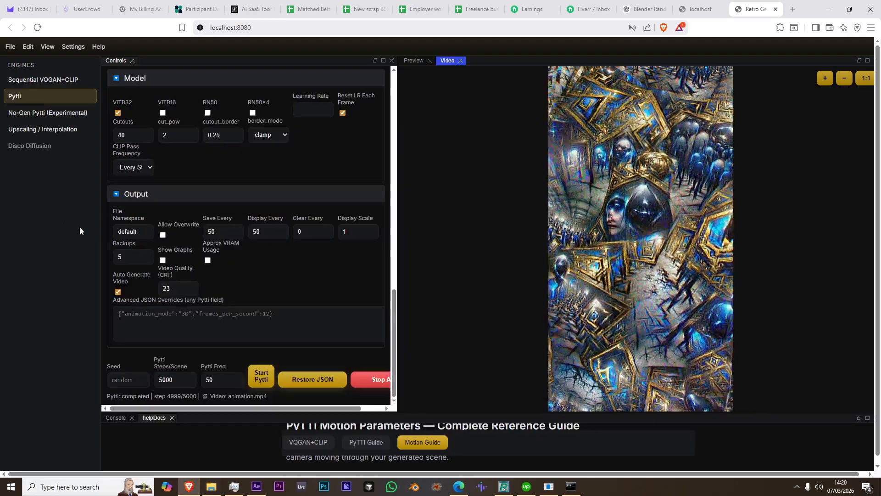
# Restore the Pytti settings from settings_20260307_135700_a57823c0.json in the newest job folder
pyautogui.click(75, 45)
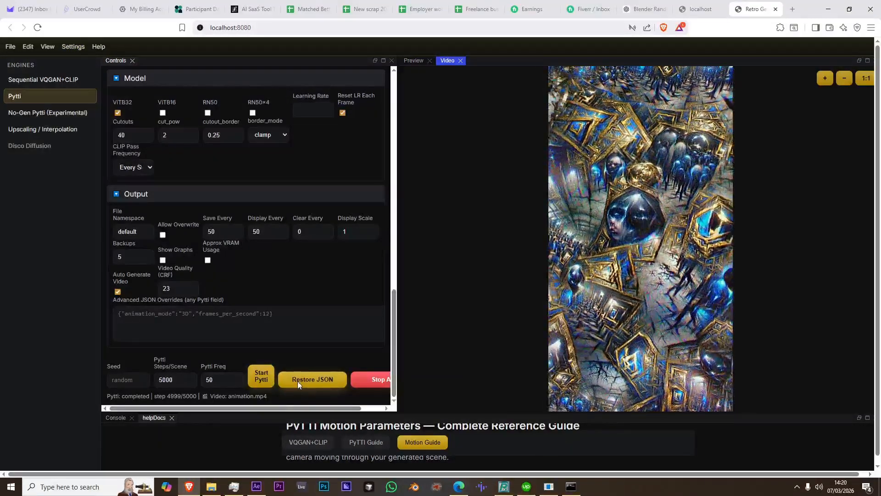
pyautogui.click(298, 382)
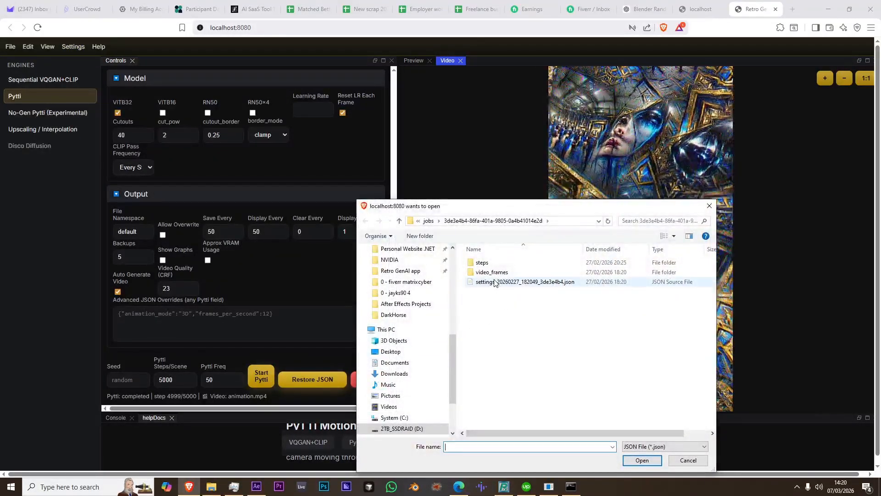
pyautogui.click(429, 221)
pyautogui.doubleClick(485, 274)
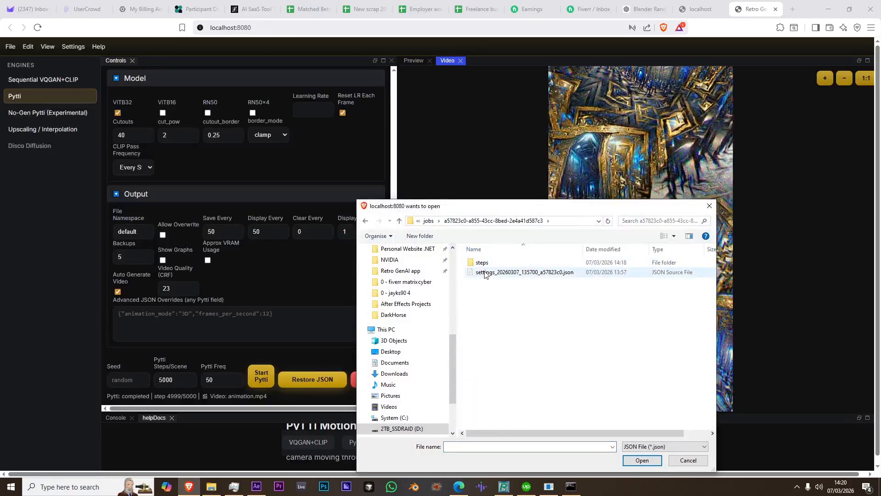
pyautogui.click(485, 274)
pyautogui.doubleClick(486, 274)
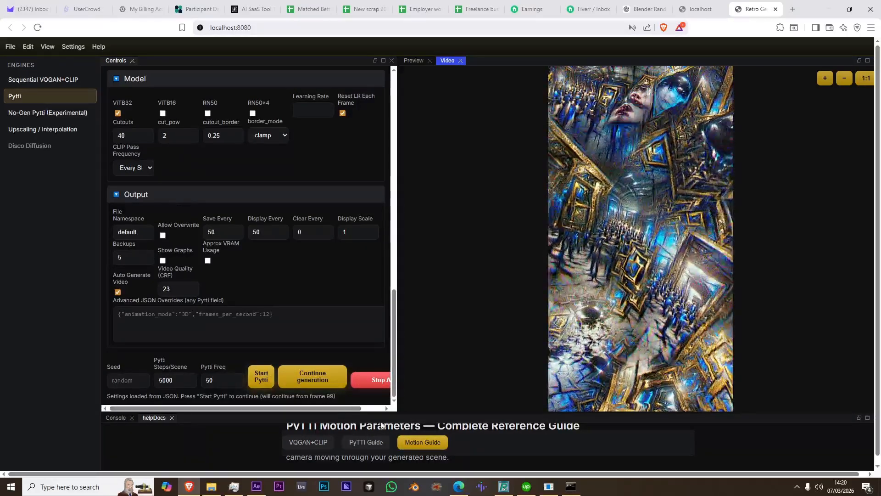
pyautogui.moveTo(553, 488)
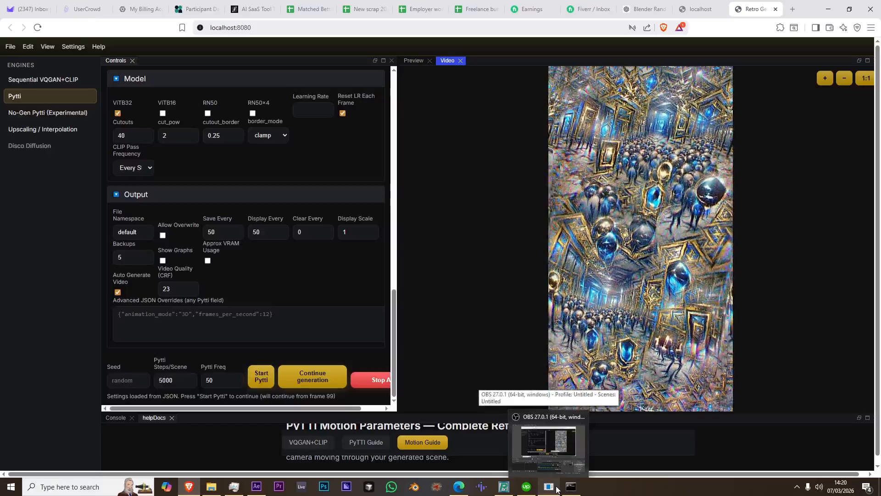
pyautogui.click(557, 489)
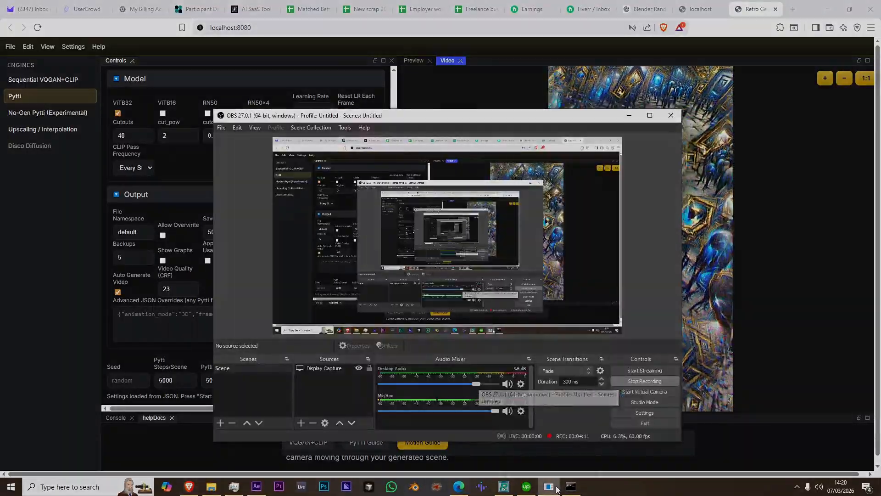